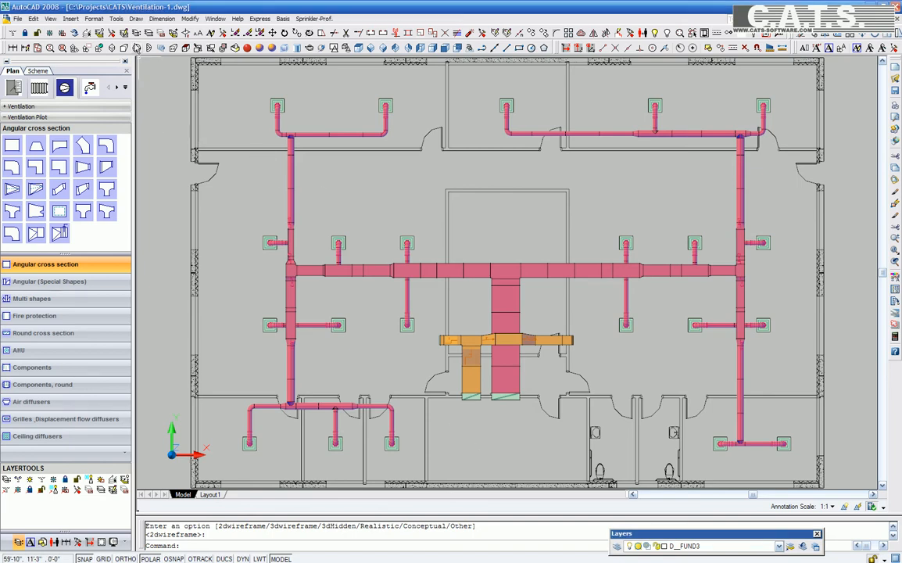
# - Switch to the plan-plus-isometric viewport layout with the 3D view in shaded style
pyautogui.click(137, 48)
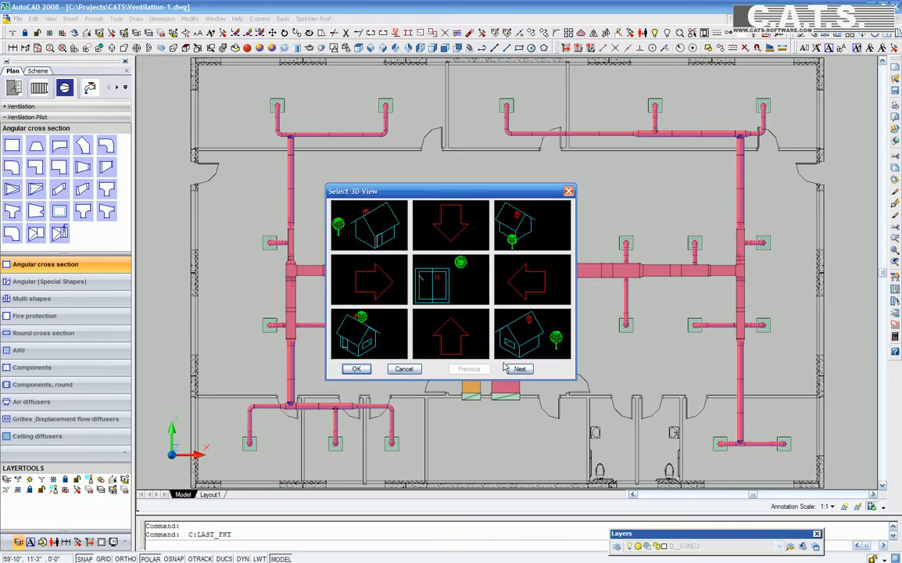
pyautogui.click(518, 368)
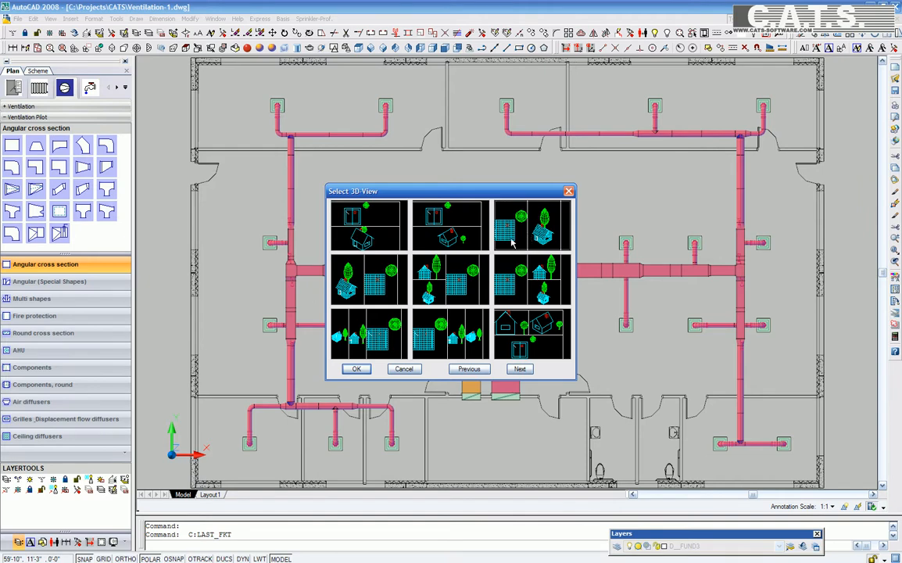
pyautogui.click(356, 369)
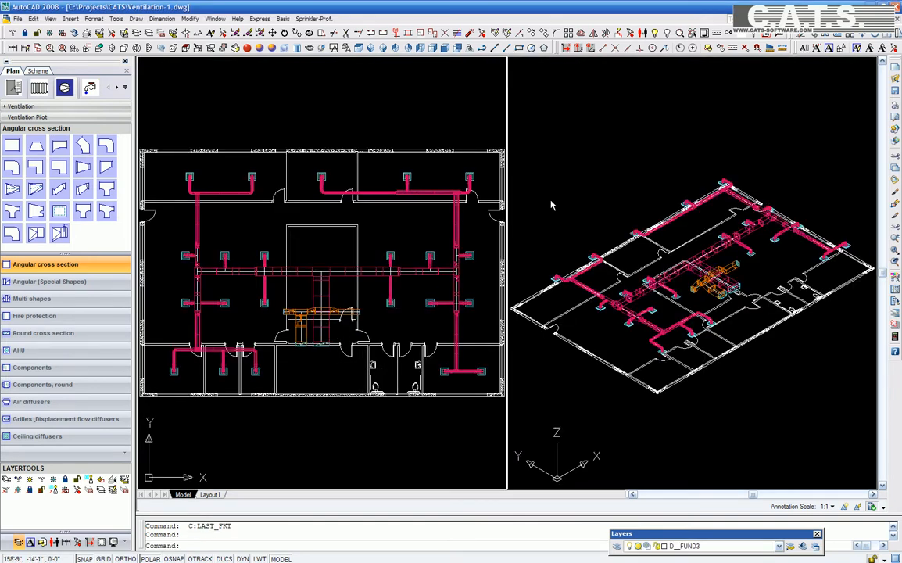
pyautogui.click(259, 48)
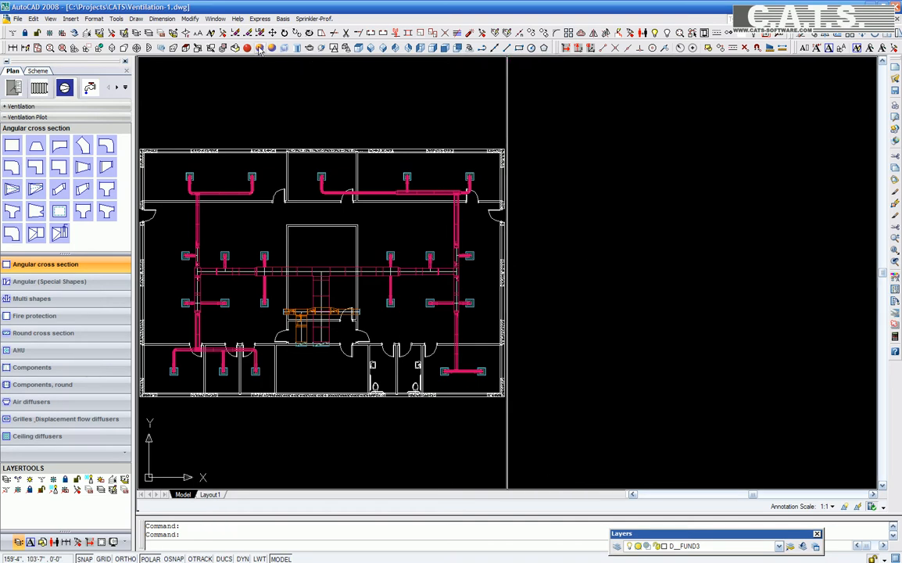
pyautogui.scroll(3, 643, 278)
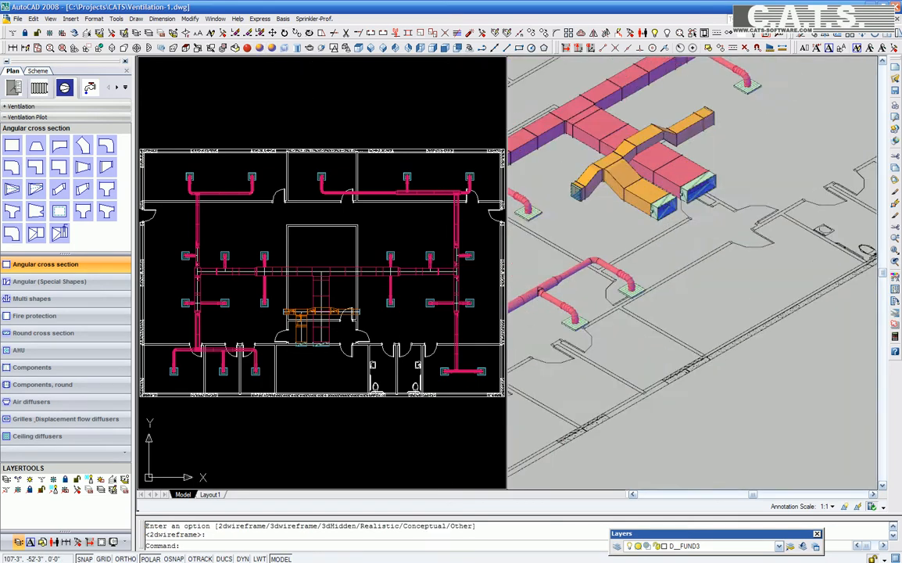
pyautogui.scroll(2, 664, 298)
pyautogui.scroll(3, 704, 328)
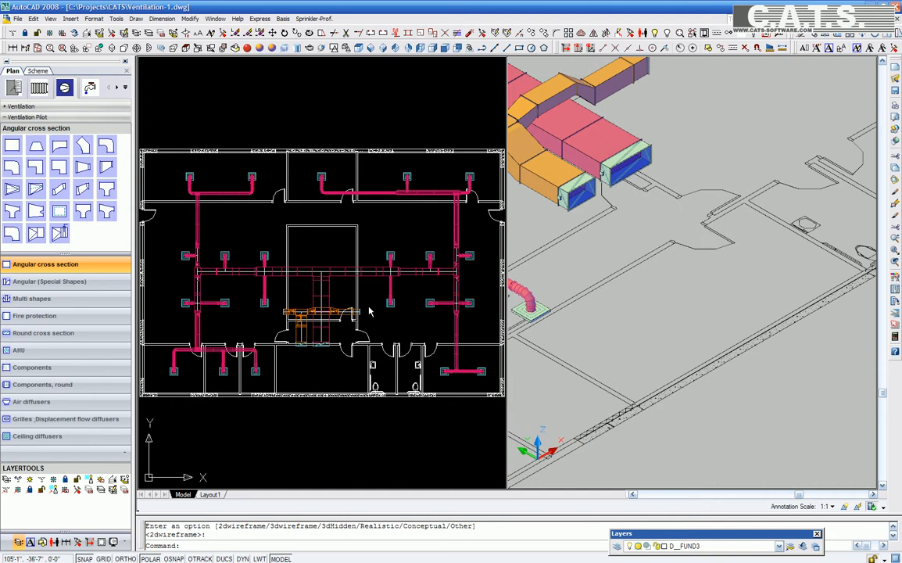
pyautogui.scroll(3, 371, 336)
pyautogui.scroll(3, 359, 375)
pyautogui.scroll(-1, 383, 352)
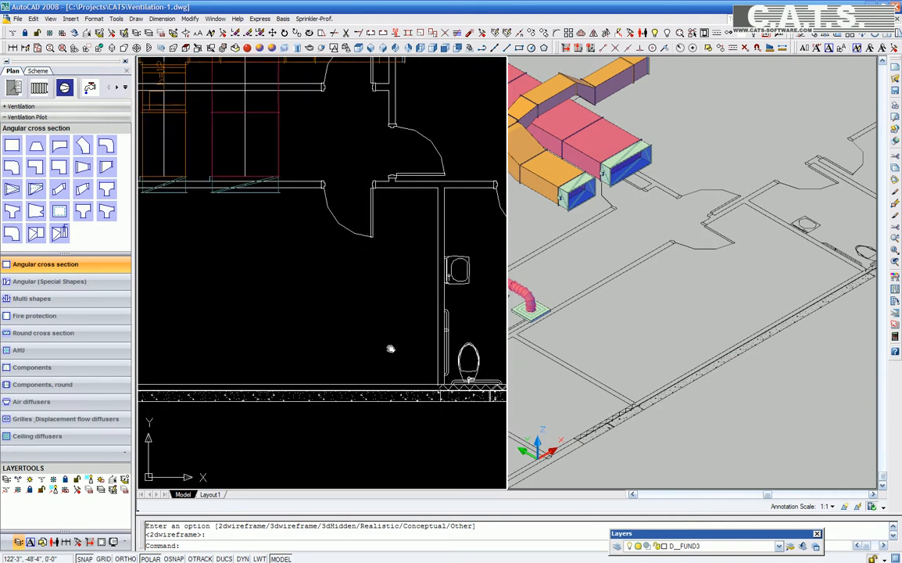
pyautogui.scroll(-1, 390, 316)
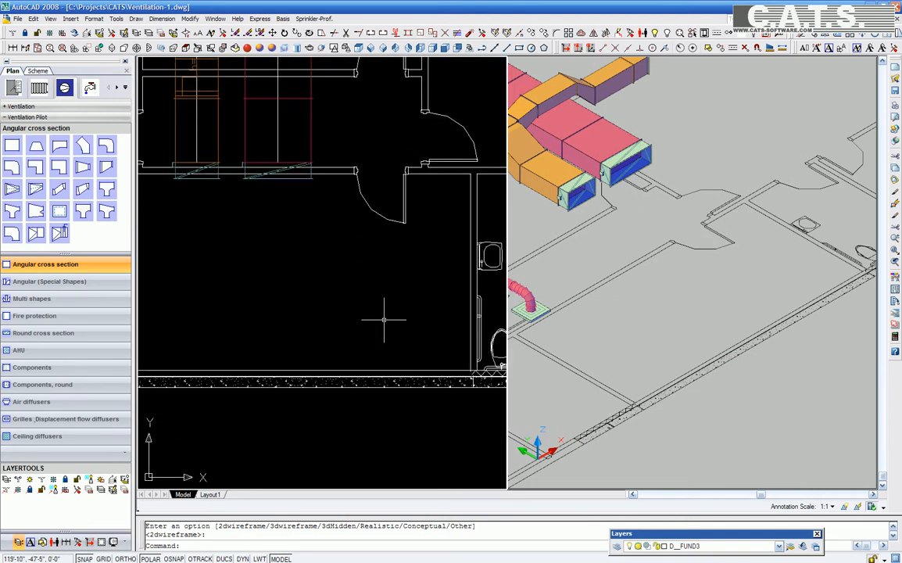
# - Start a Fan box from the AHU palette, offset from the room's corner with default angles
pyautogui.click(31, 350)
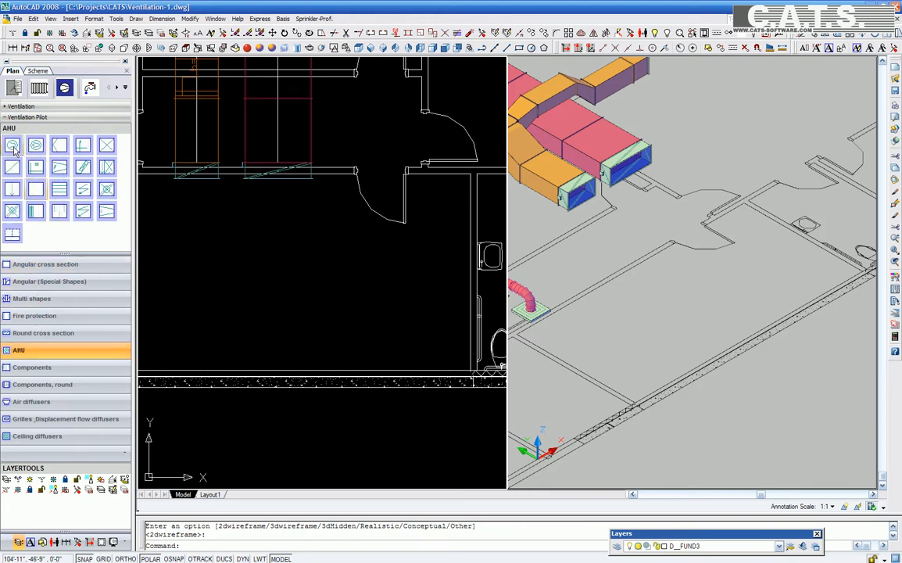
pyautogui.click(12, 145)
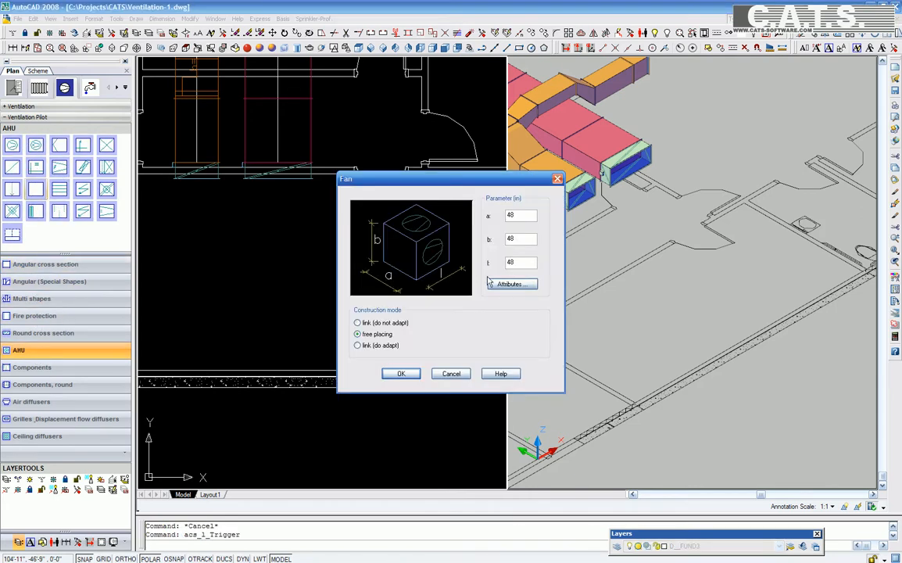
pyautogui.click(401, 374)
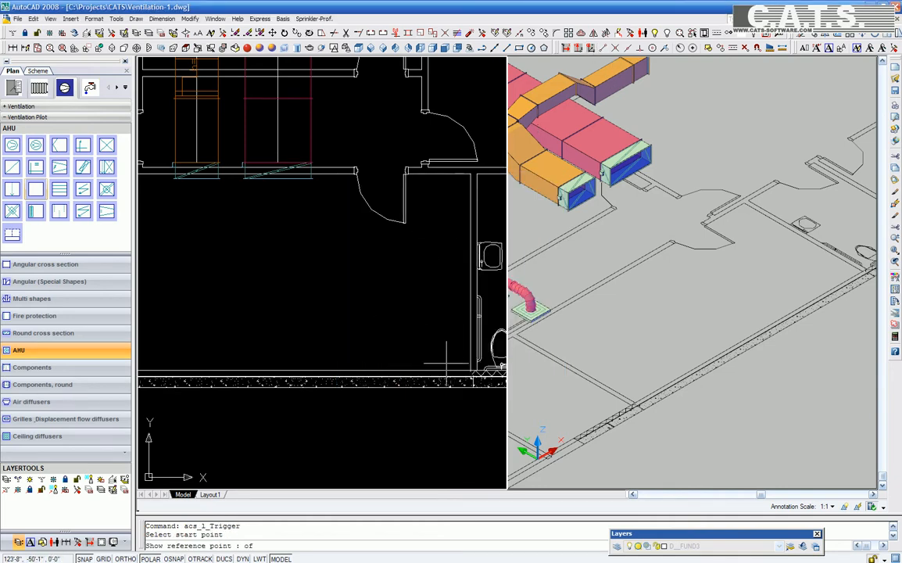
pyautogui.click(472, 374)
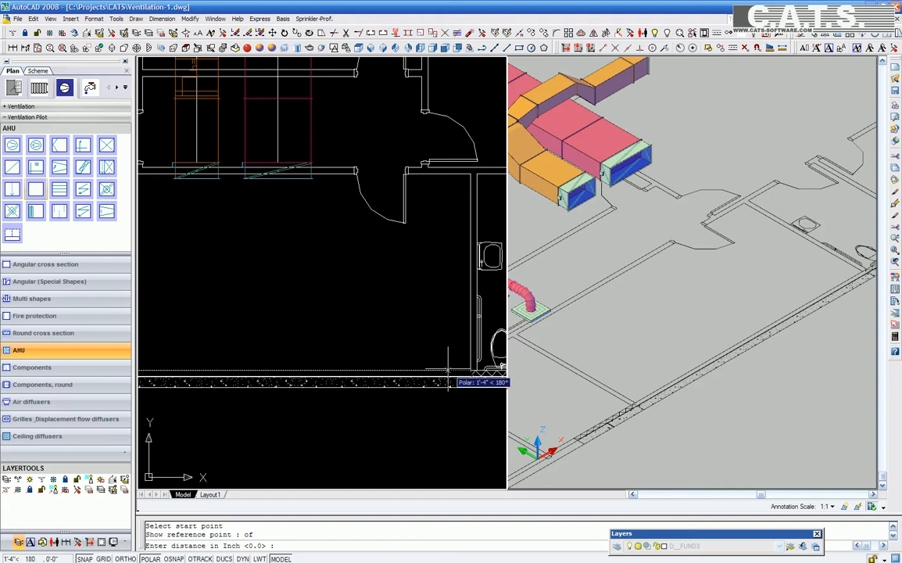
pyautogui.write('-6')
pyautogui.press('Return')
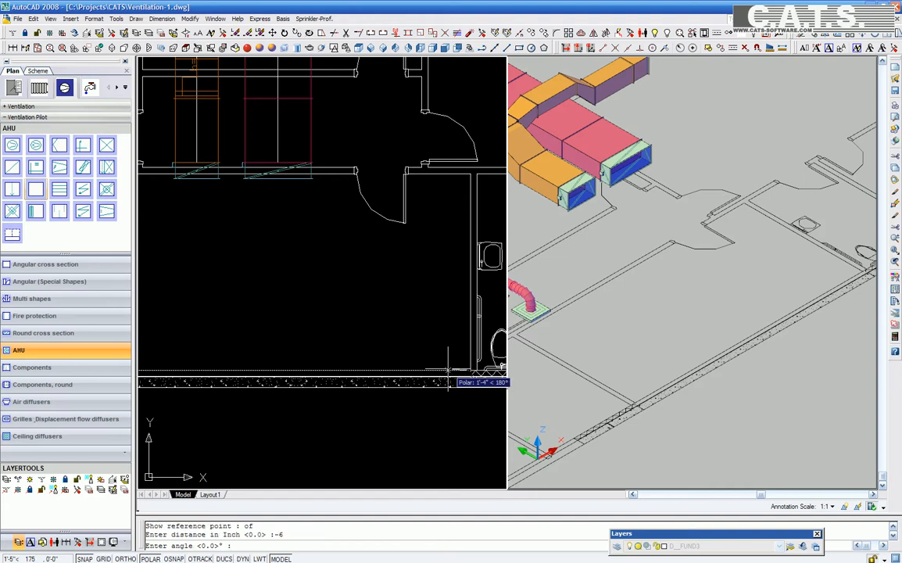
pyautogui.press('Return')
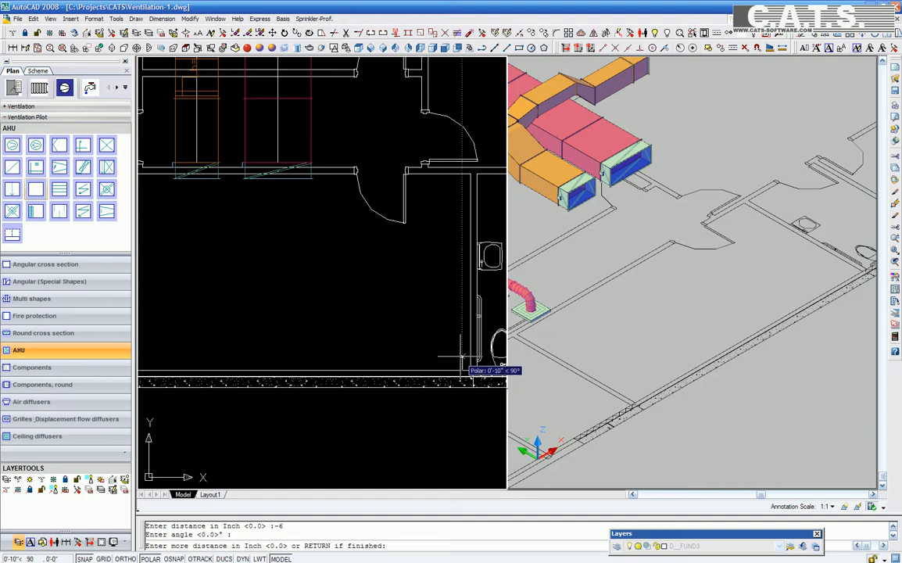
pyautogui.write('6')
pyautogui.press('Return')
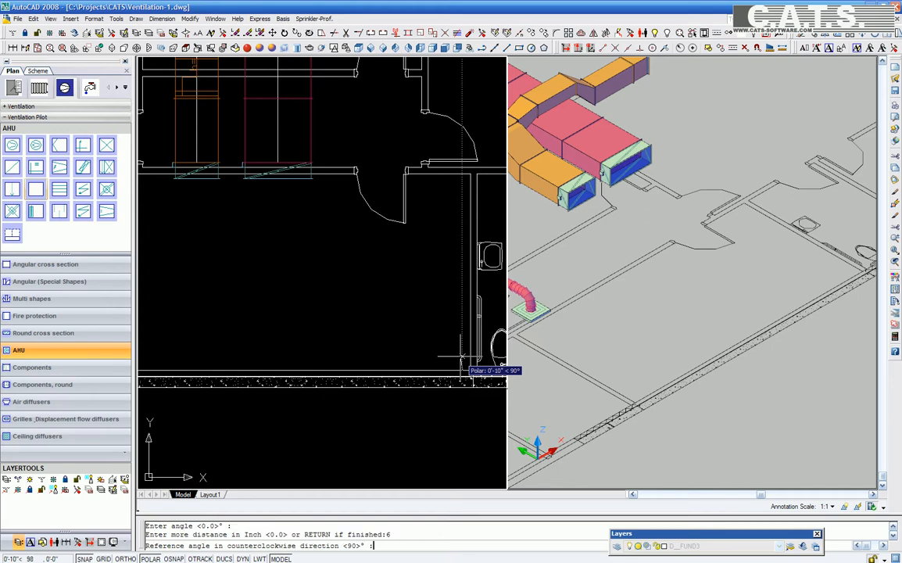
pyautogui.press('Return')
pyautogui.press('Return')
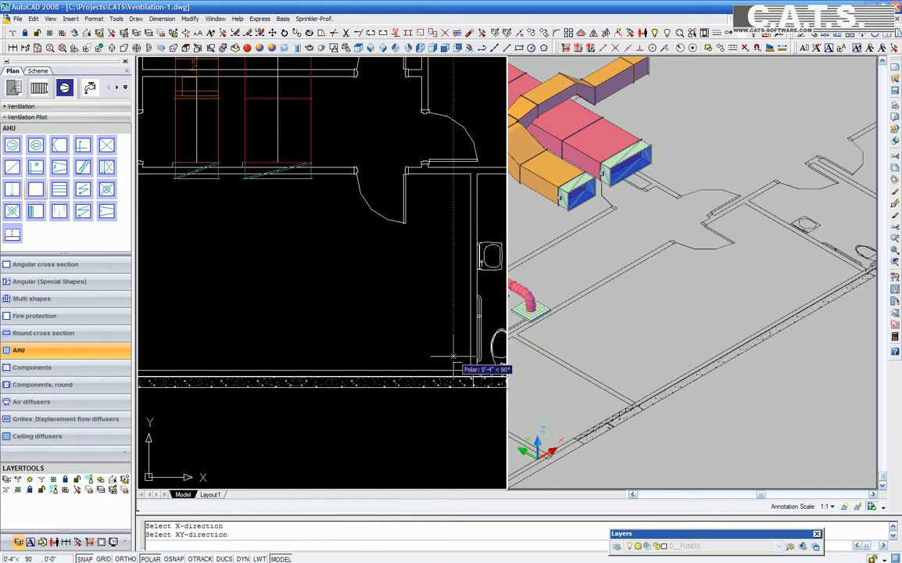
# - Set the fan's direction and bottom height, put it on layer V__3D_AHU50 and rotate it 90°
pyautogui.click(453, 360)
pyautogui.press('Return')
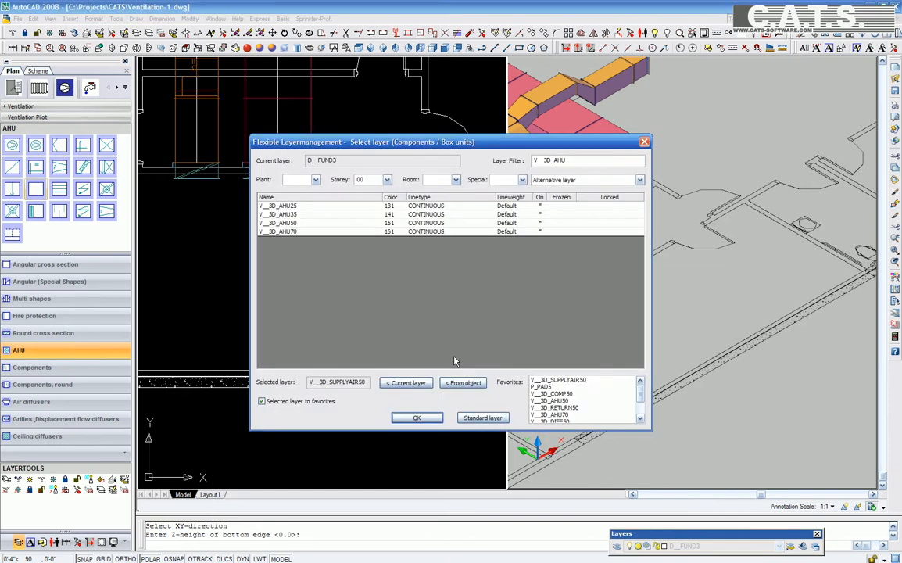
pyautogui.click(402, 224)
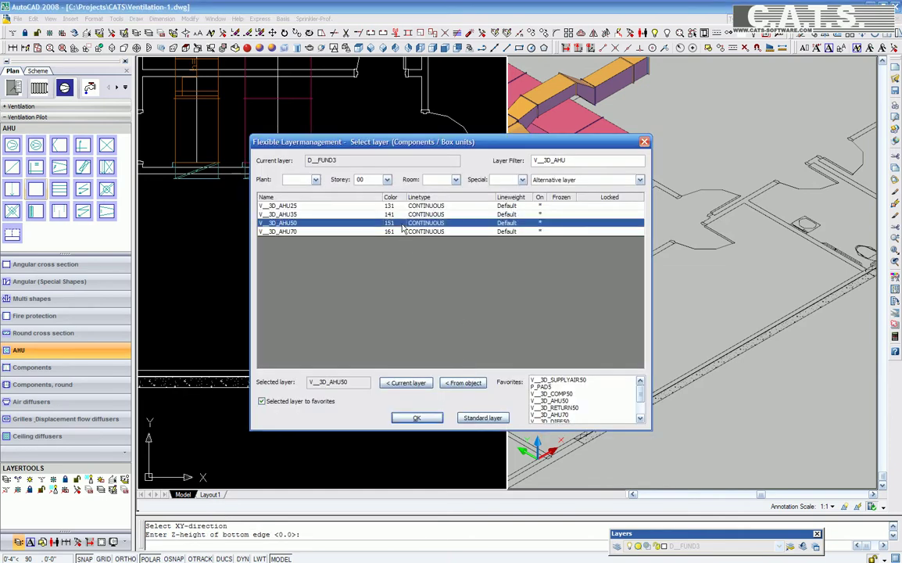
pyautogui.click(416, 417)
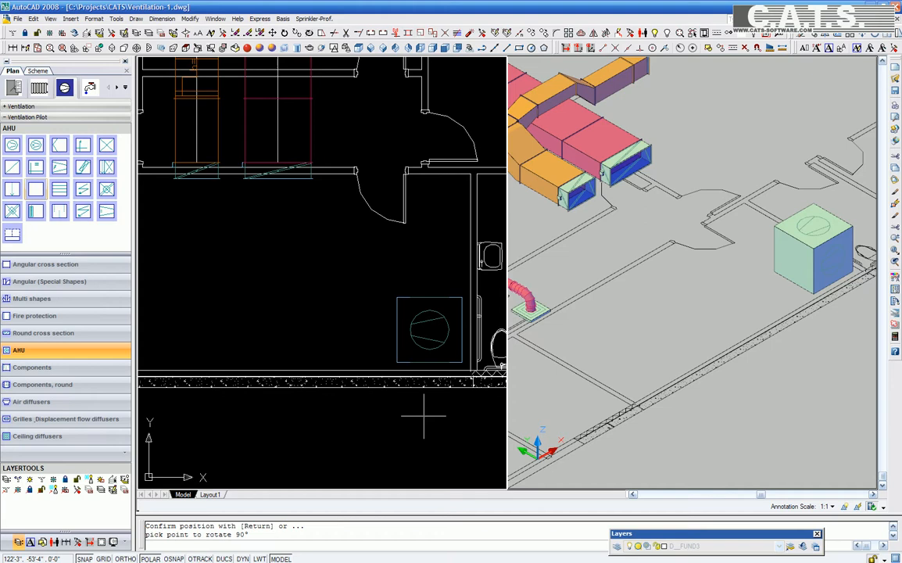
pyautogui.click(424, 418)
# - Attach a Cooling coil section to the fan box's port on layer V__3D_AHU50
pyautogui.press('Return')
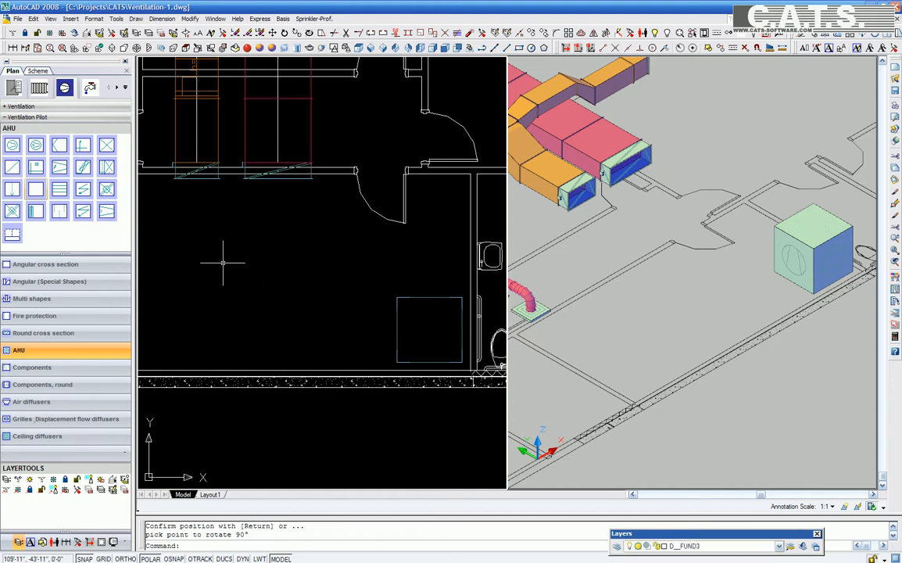
pyautogui.click(106, 146)
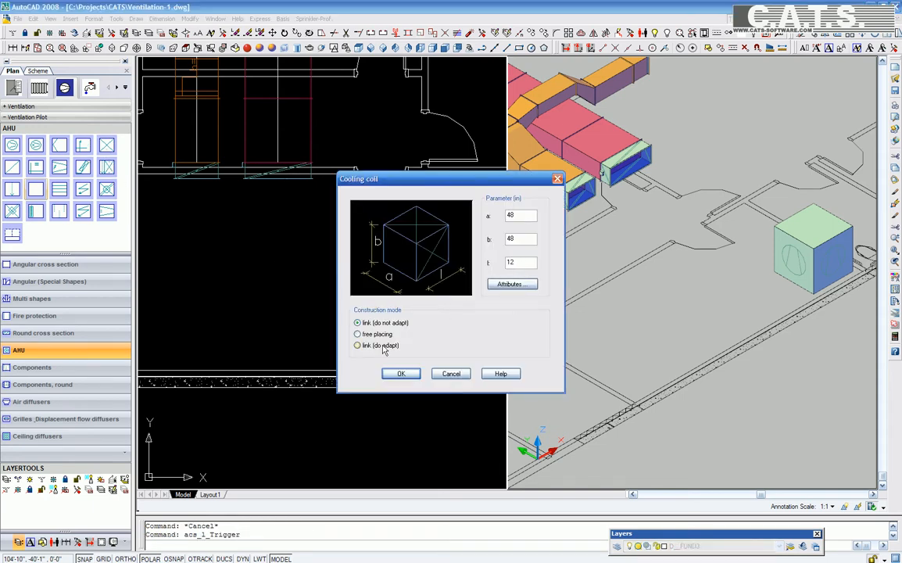
pyautogui.click(399, 374)
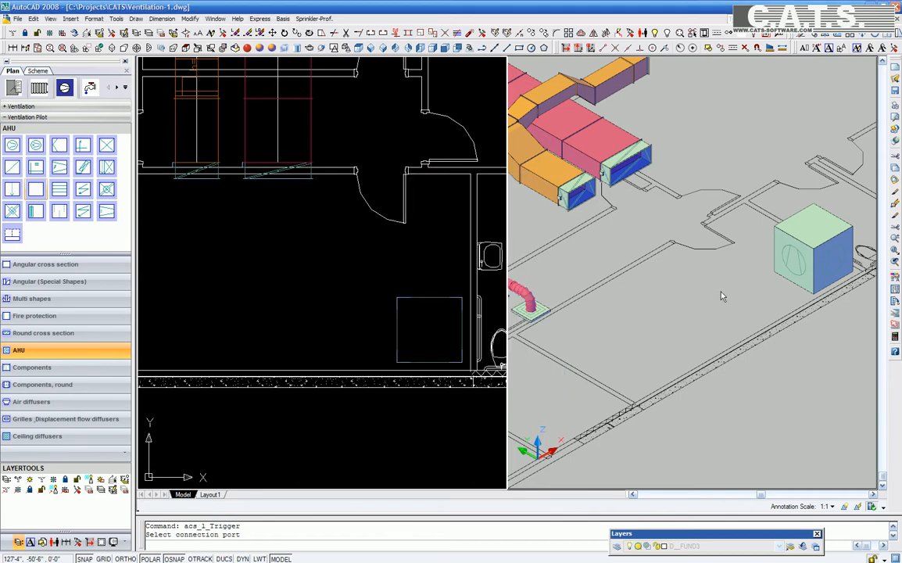
pyautogui.click(813, 250)
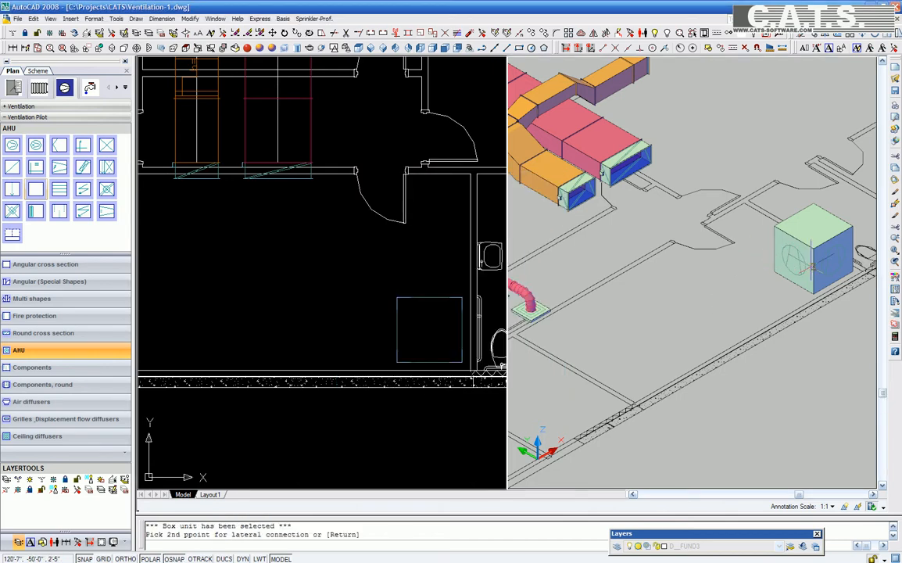
pyautogui.press('Return')
pyautogui.click(400, 223)
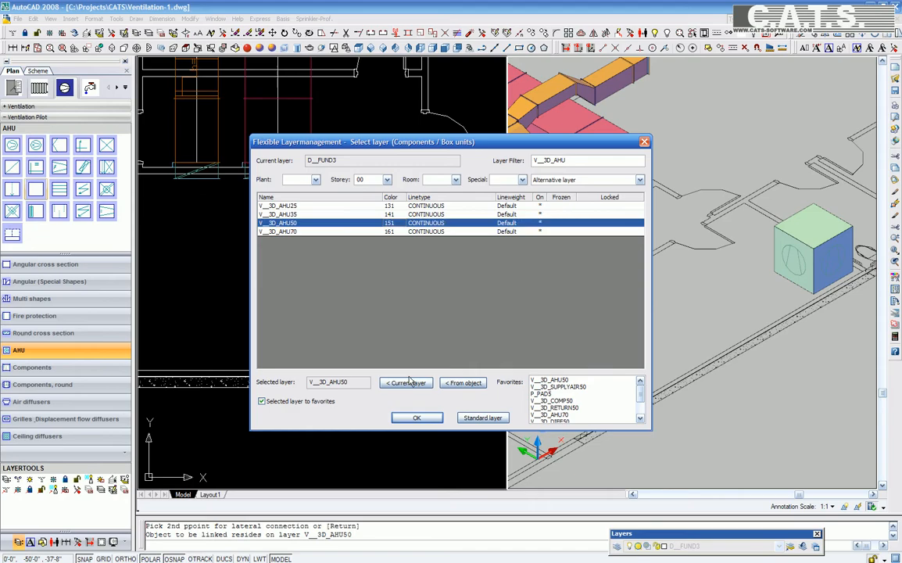
pyautogui.click(417, 417)
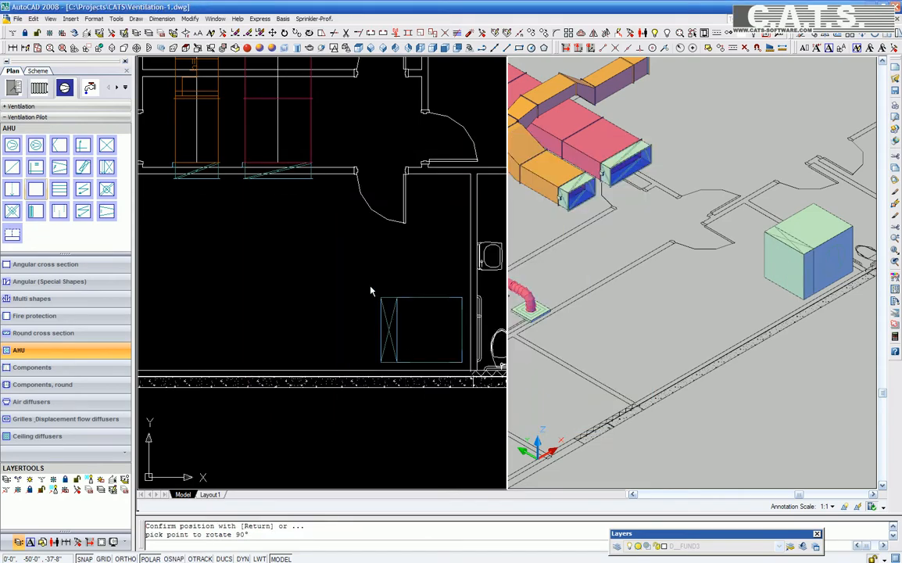
pyautogui.press('Return')
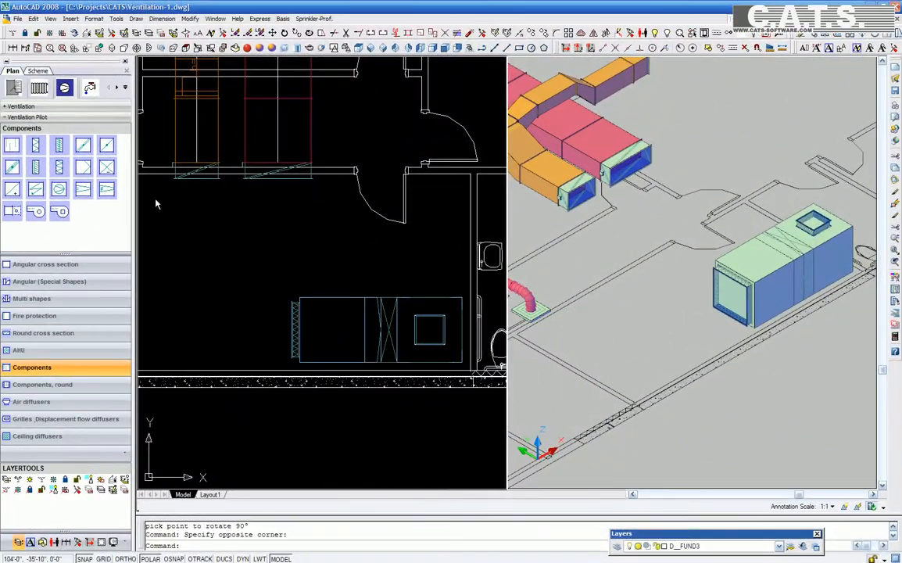
# - Place a foundation pad with 6-inch offsets under the selected AHU on layer P_PAD5
pyautogui.click(31, 350)
pyautogui.click(12, 234)
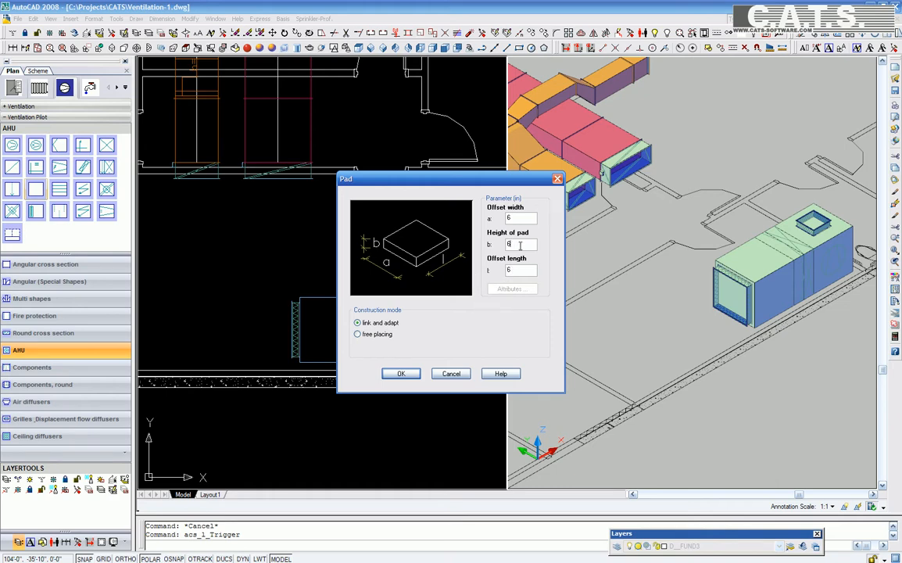
pyautogui.click(404, 375)
pyautogui.click(469, 365)
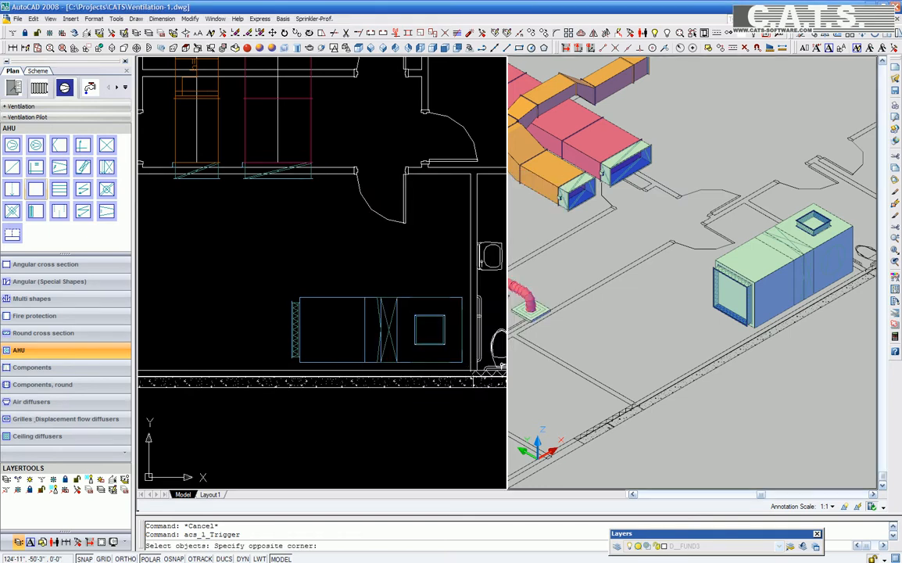
pyautogui.click(279, 267)
pyautogui.press('Return')
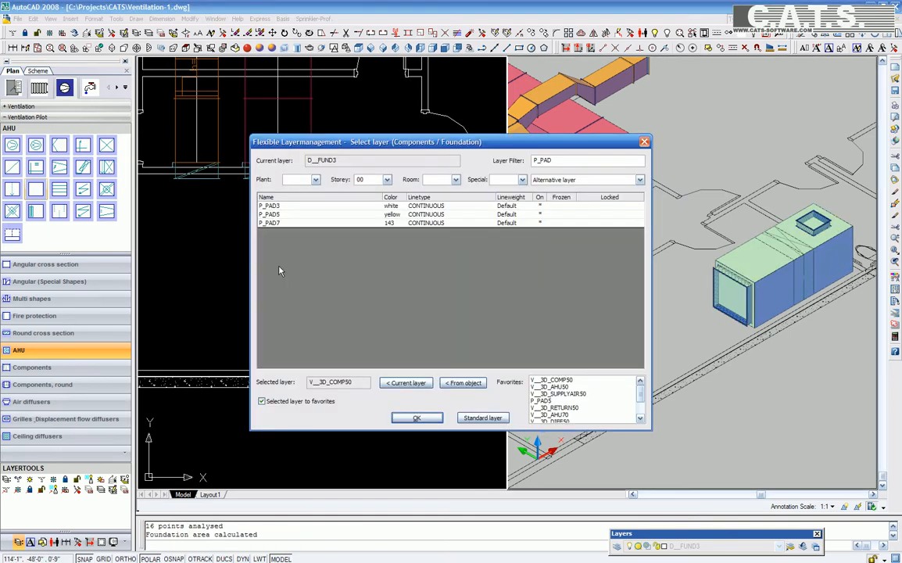
pyautogui.click(417, 418)
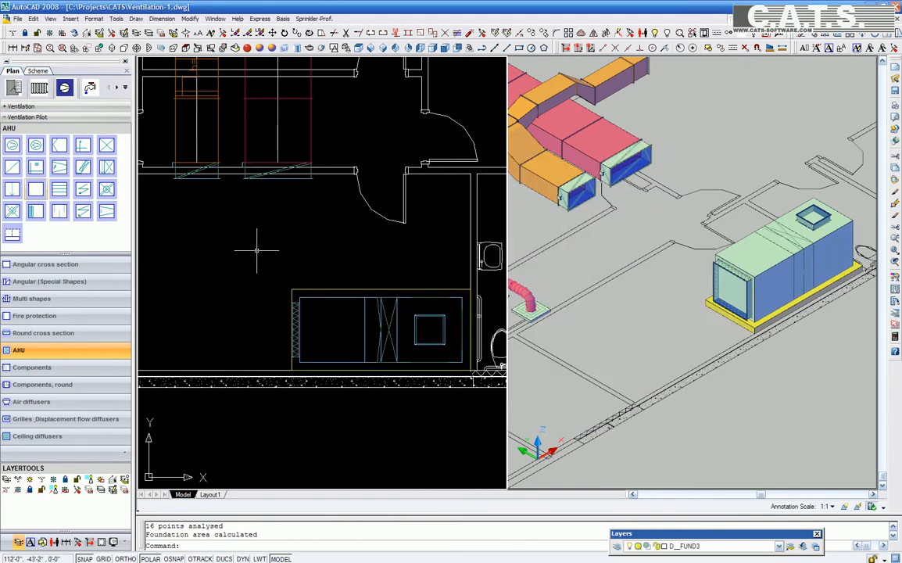
pyautogui.click(52, 264)
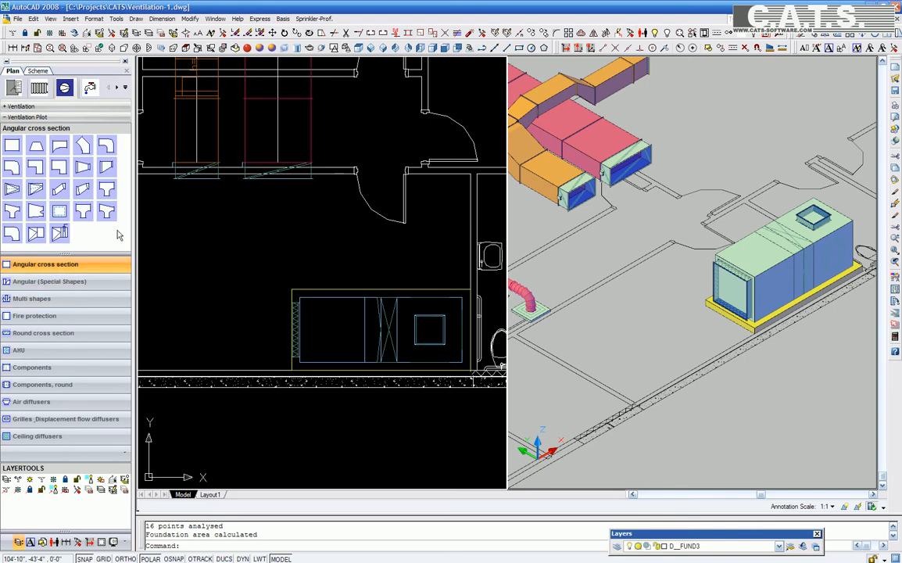
pyautogui.click(84, 167)
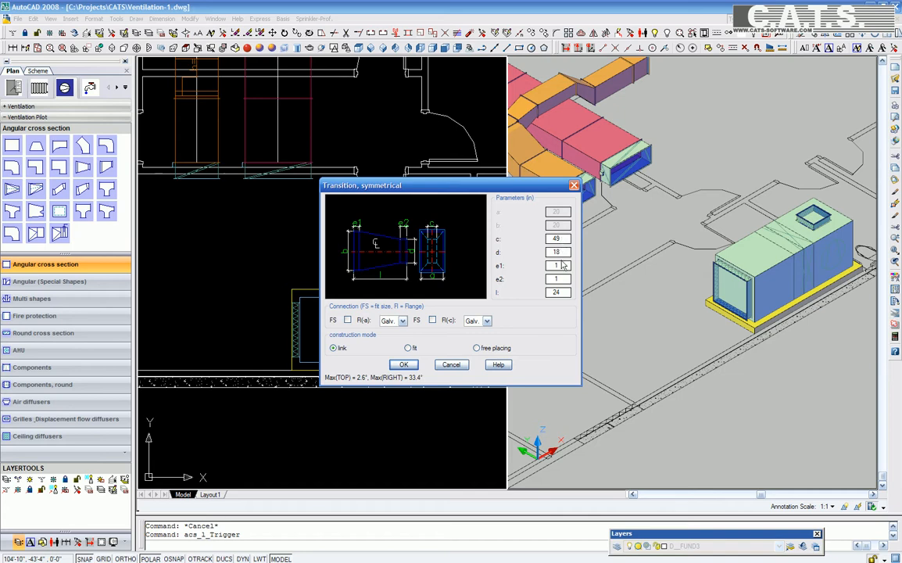
# - Mount the symmetrical transition on the AHU's top port on layer V__3D_SUPPLYAIR50
pyautogui.click(406, 367)
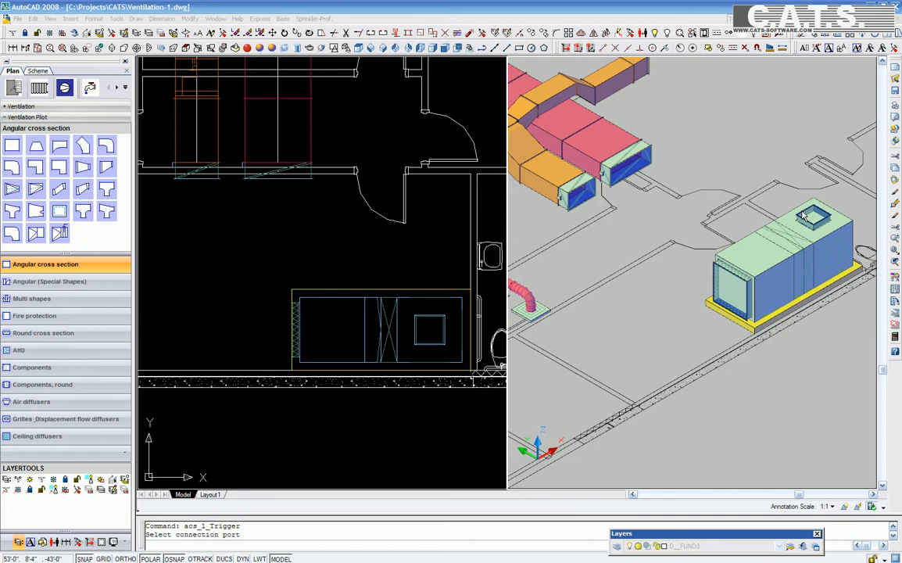
pyautogui.click(802, 215)
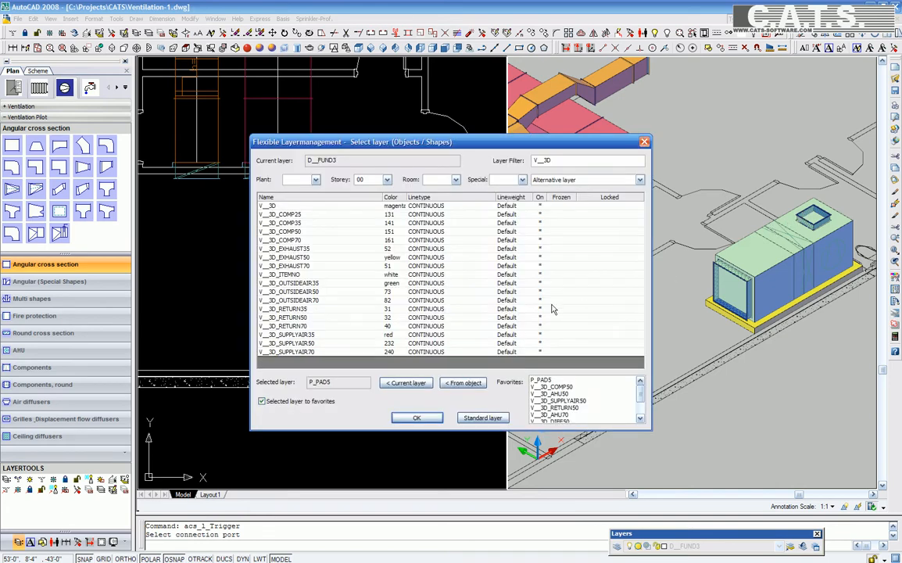
pyautogui.click(271, 309)
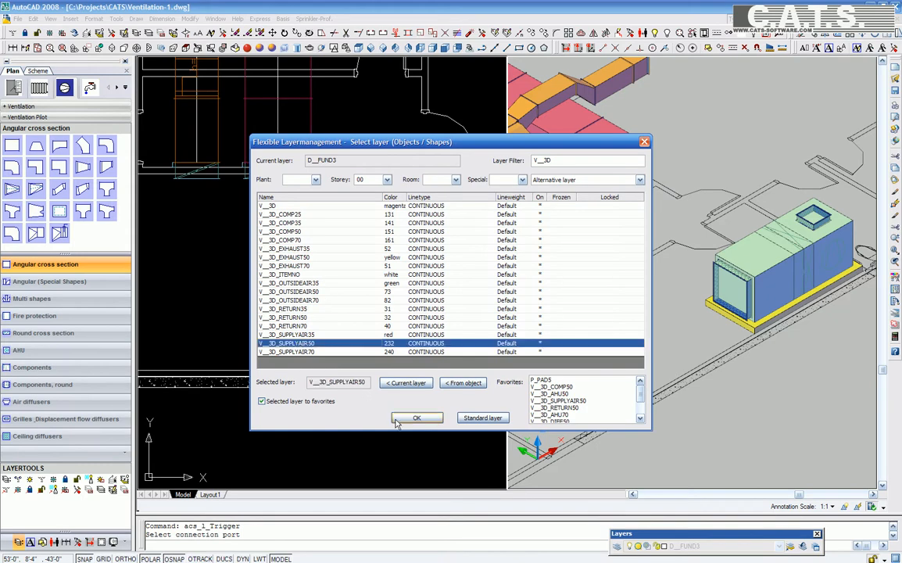
pyautogui.doubleClick(304, 342)
# - Rotate the transition 90° and finish its placement atop the unit
pyautogui.click(628, 326)
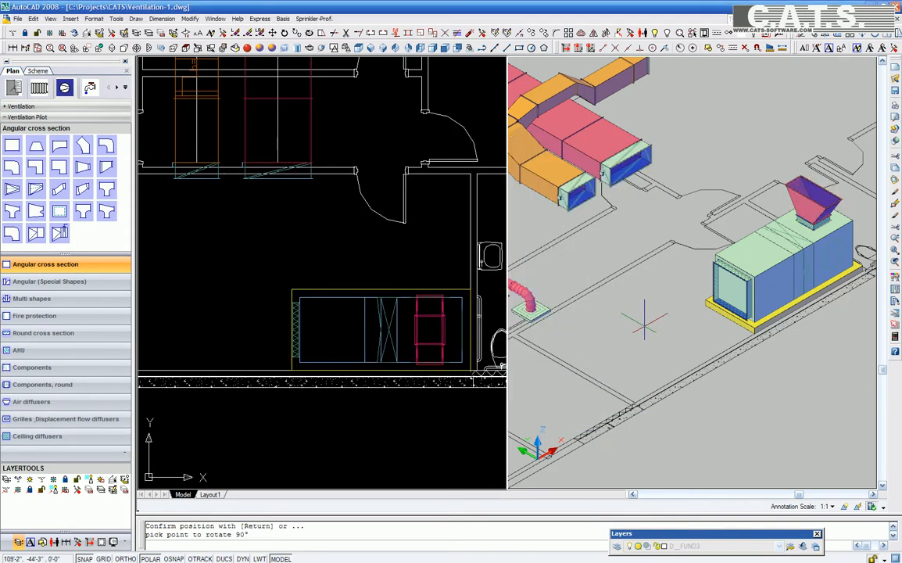
pyautogui.moveTo(688, 312); pyautogui.dragTo(617, 356, button='middle')
pyautogui.scroll(2, 618, 356)
pyautogui.scroll(2, 614, 313)
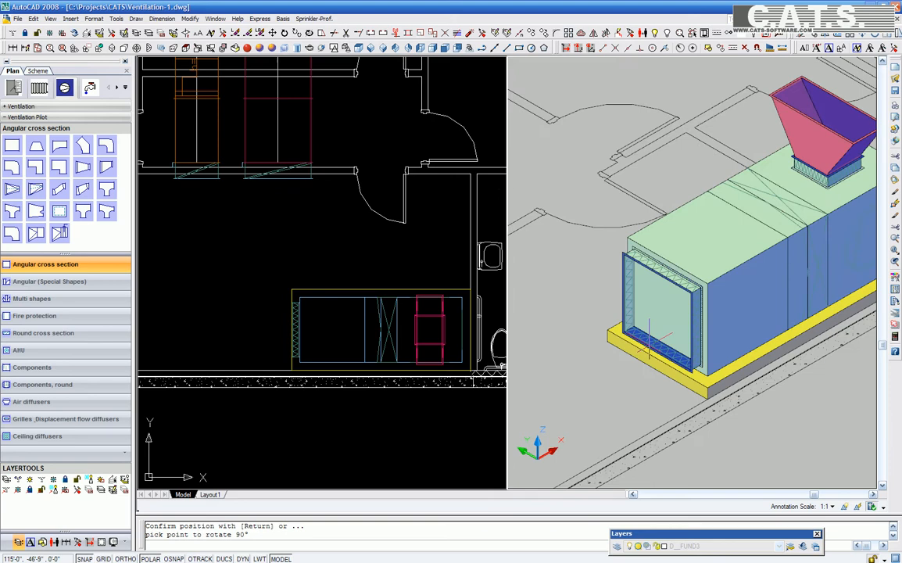
pyautogui.scroll(2, 610, 281)
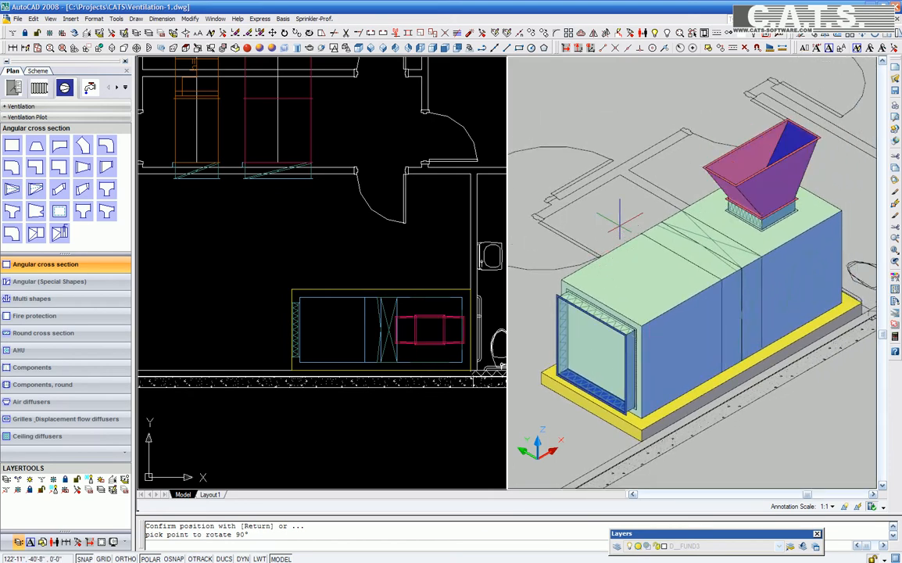
pyautogui.press('Escape')
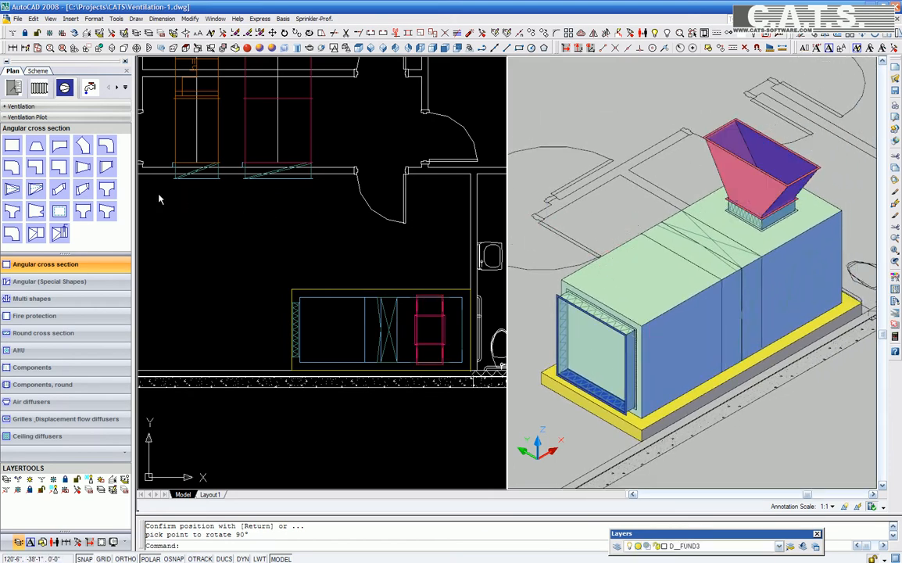
pyautogui.click(36, 150)
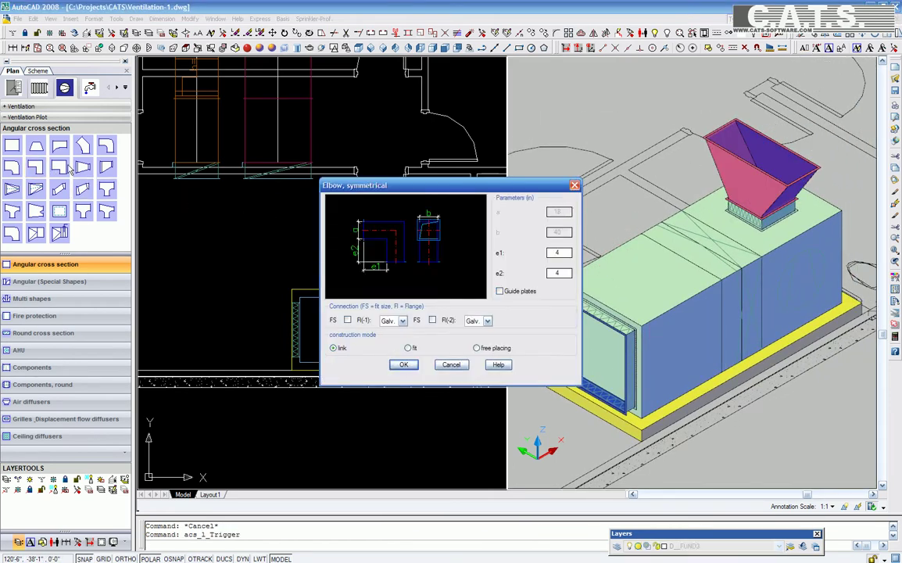
# - Place a symmetrical elbow with 4-inch extensions on the transition's top port
pyautogui.click(404, 365)
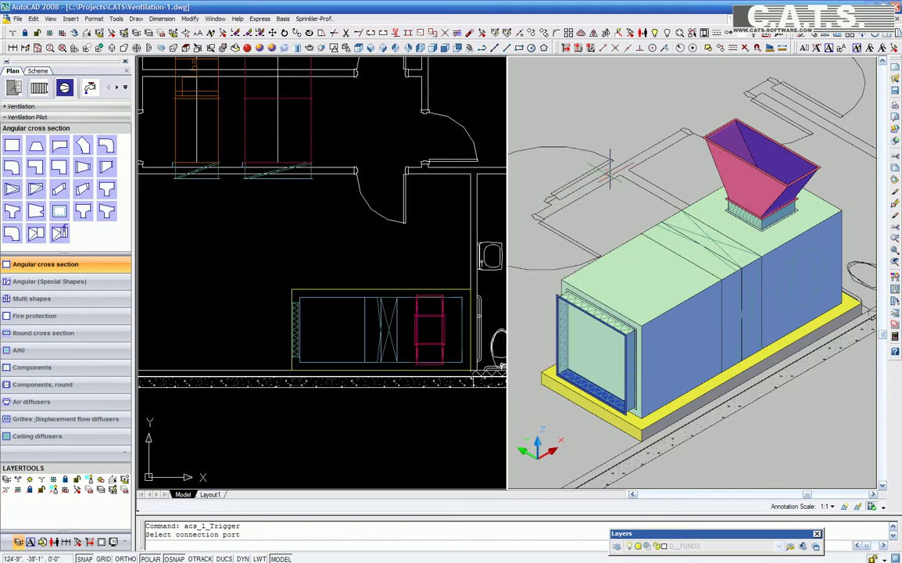
pyautogui.click(706, 122)
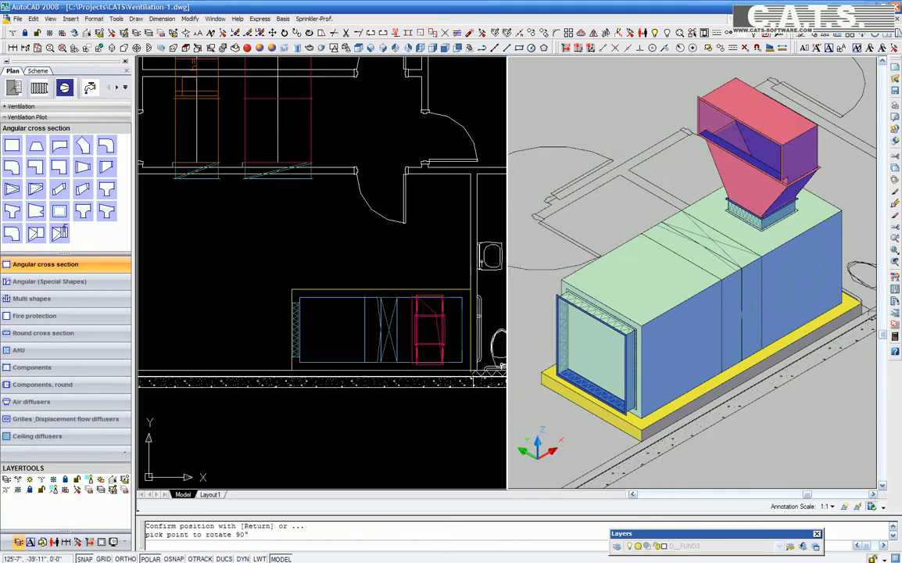
pyautogui.press('Return')
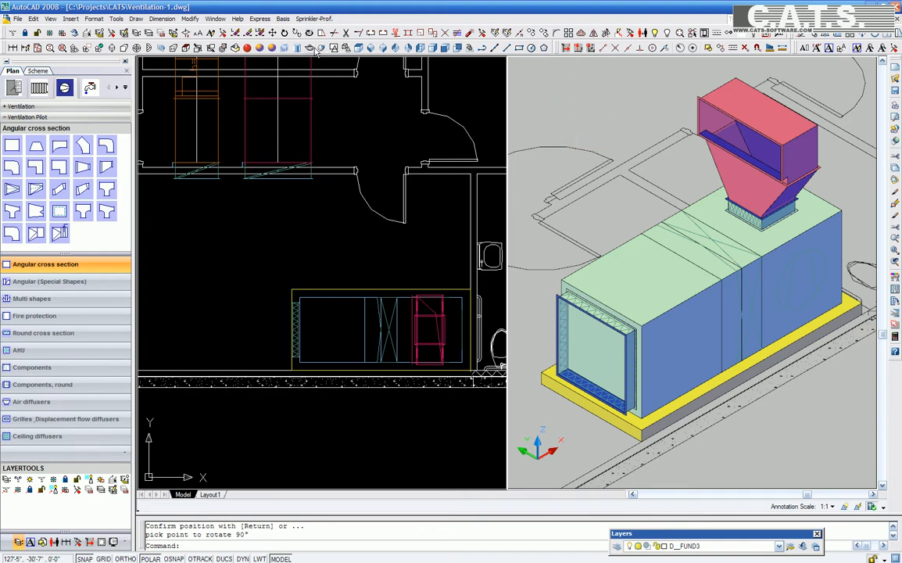
# - Move the elbow straight upward with the .xy filter, keeping its plan position
pyautogui.click(274, 33)
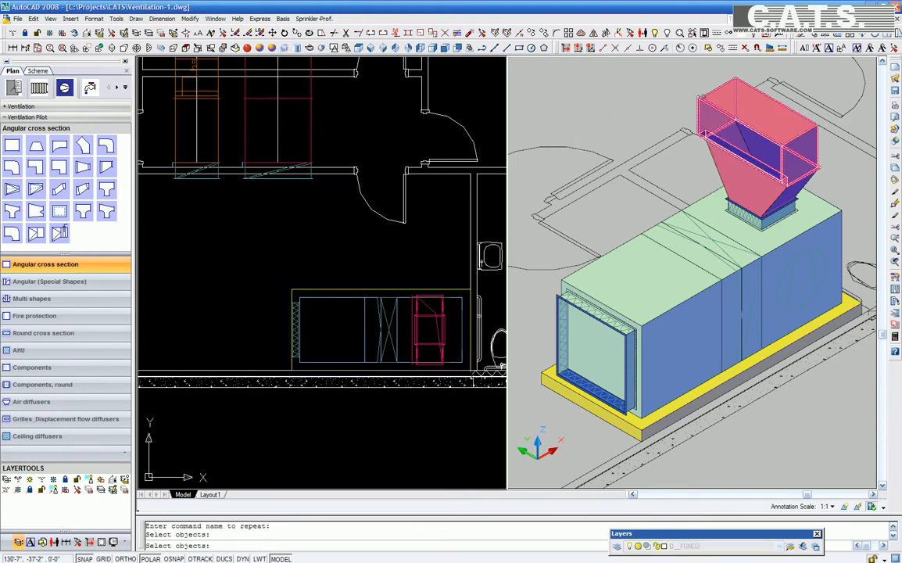
pyautogui.click(735, 117)
pyautogui.press('Return')
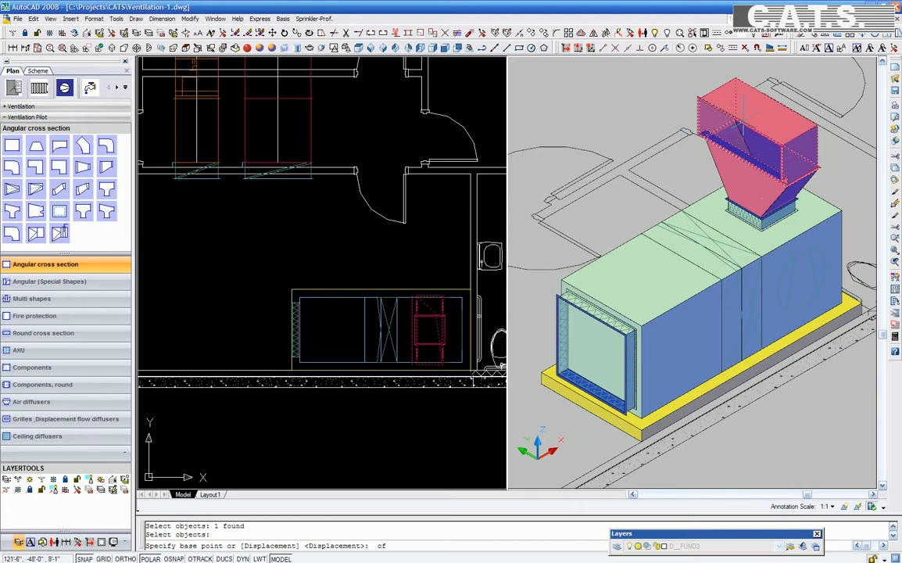
pyautogui.click(735, 132)
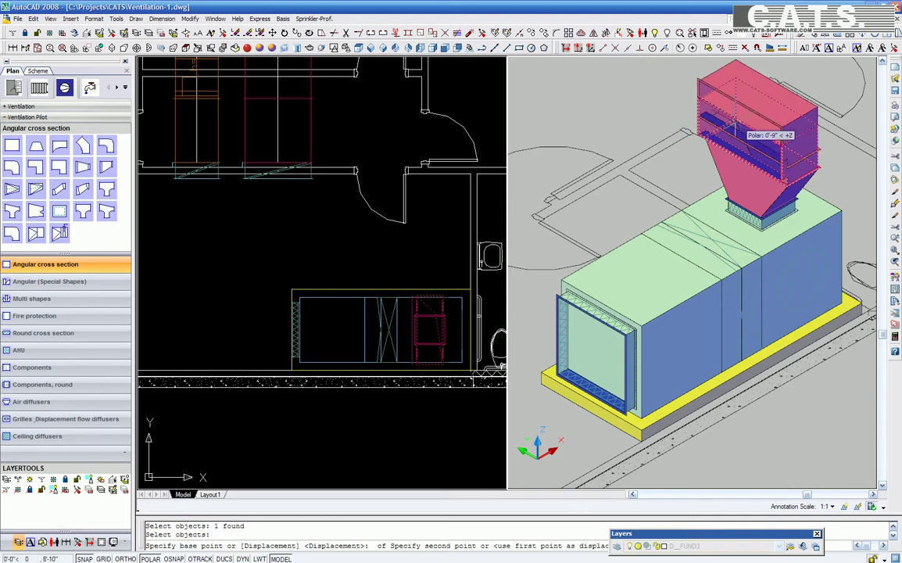
pyautogui.click(592, 50)
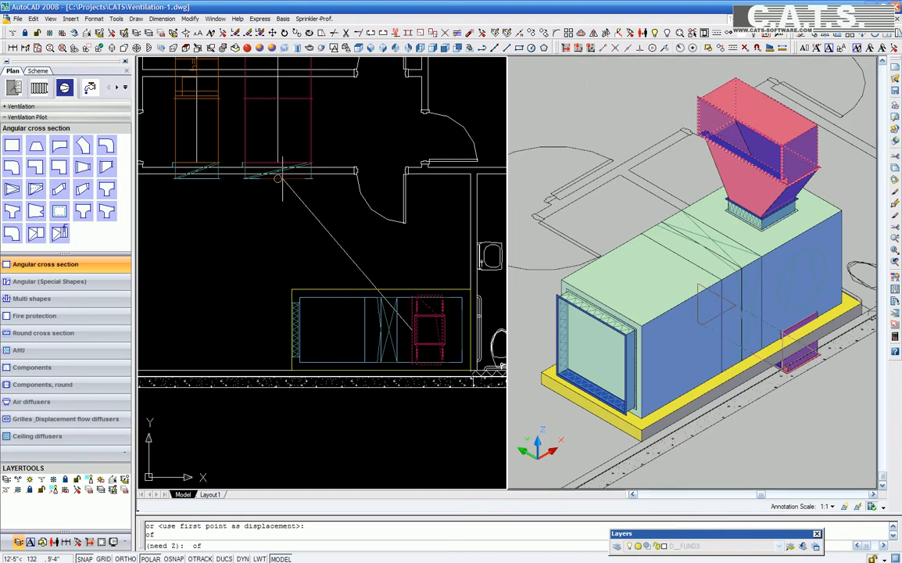
pyautogui.click(344, 191)
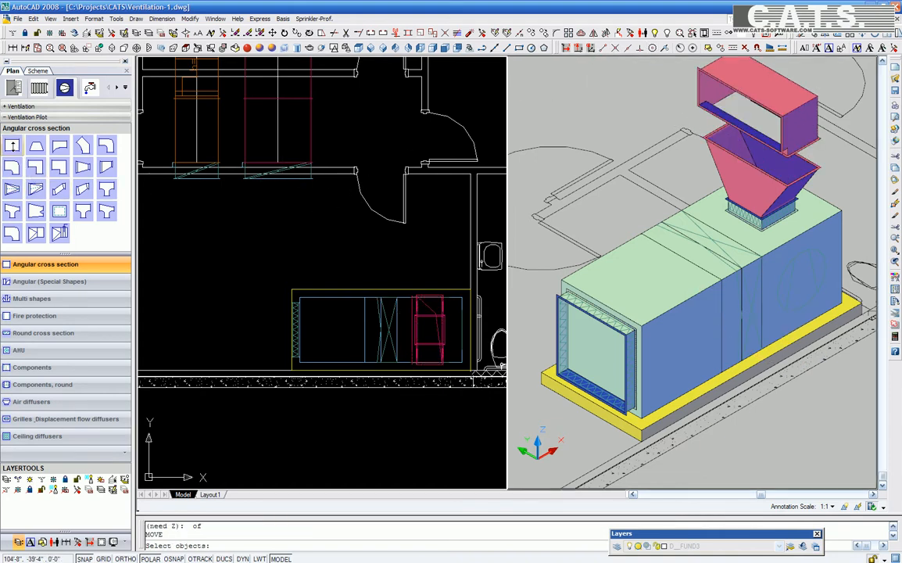
# - Fit a straight duct section between the transition and the raised elbow
pyautogui.click(12, 145)
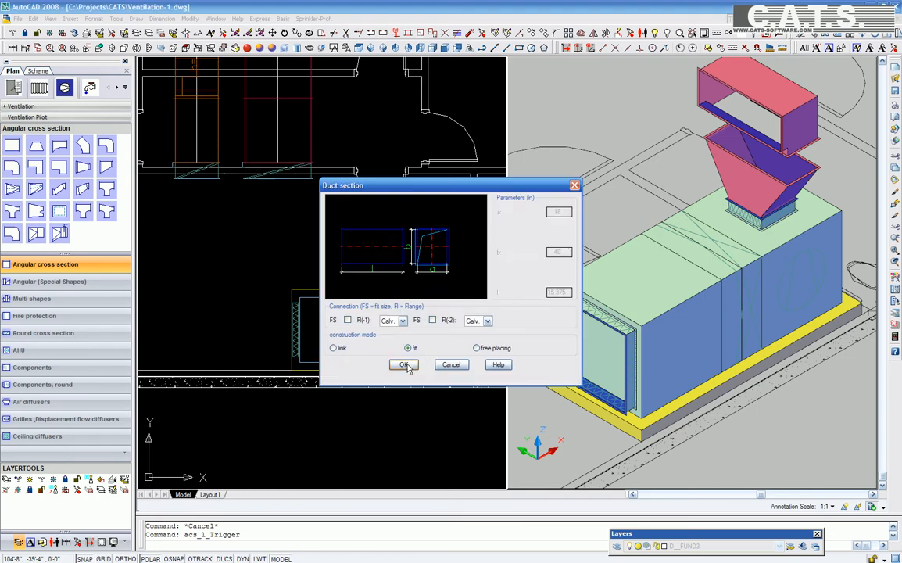
pyautogui.click(403, 364)
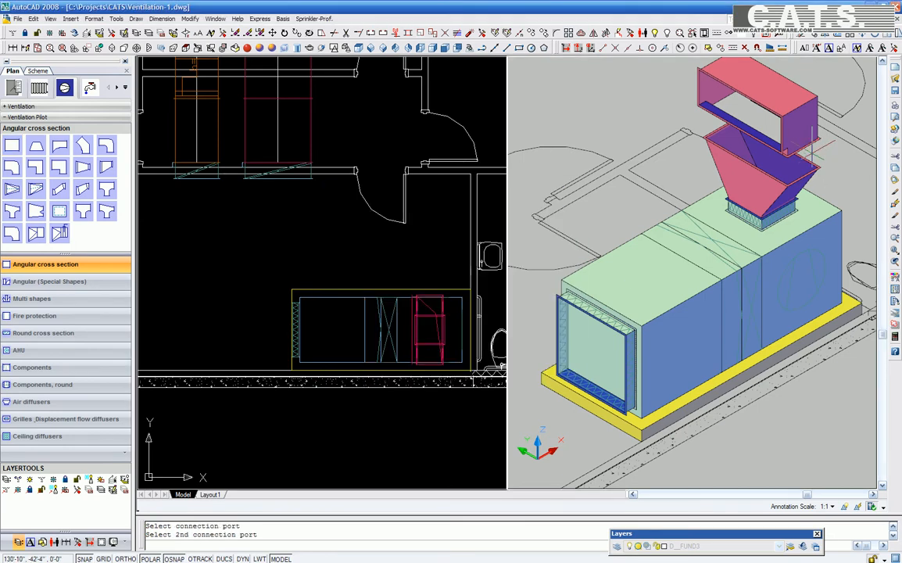
pyautogui.click(737, 132)
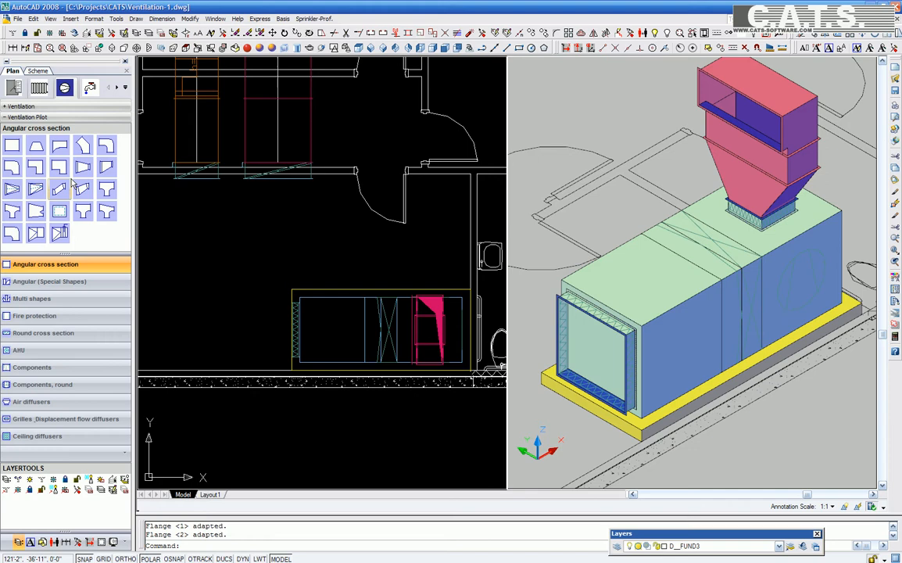
pyautogui.click(36, 167)
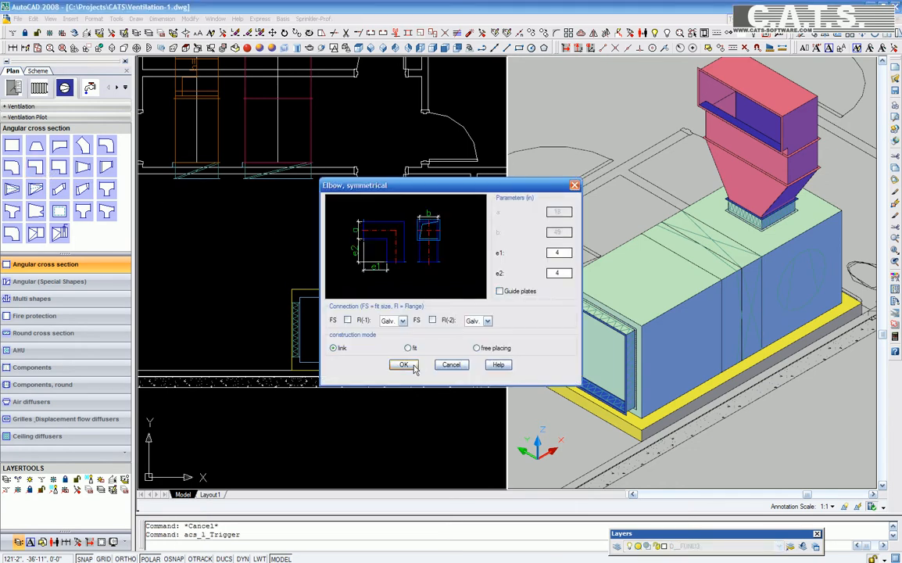
# - Place a second elbow atop the riser and turn it by quarter turns into position
pyautogui.click(403, 364)
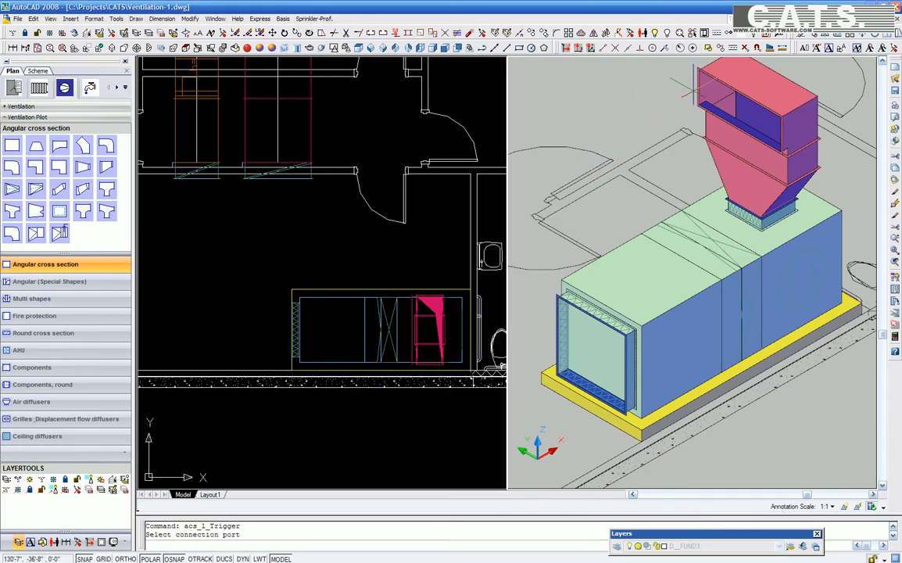
pyautogui.click(719, 86)
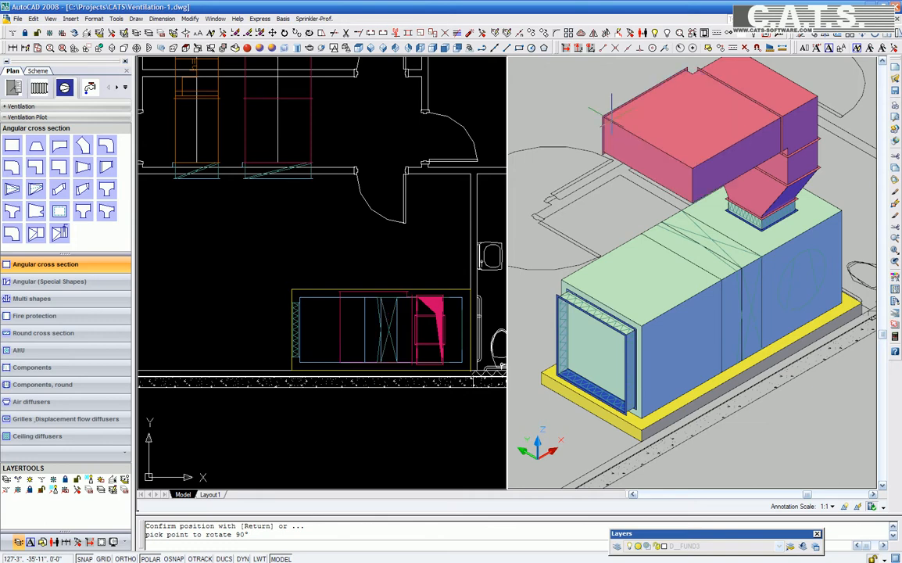
pyautogui.click(612, 101)
pyautogui.click(612, 117)
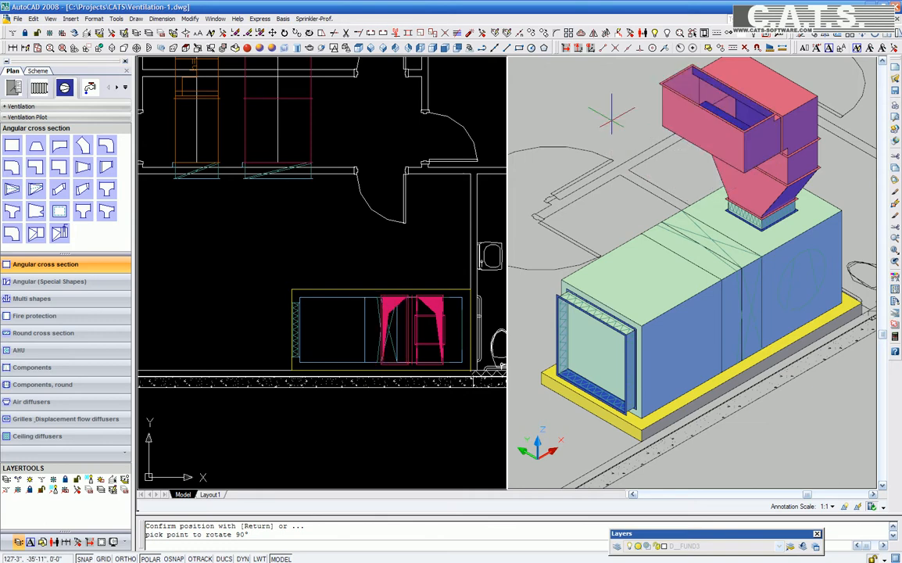
pyautogui.click(612, 117)
pyautogui.press('Return')
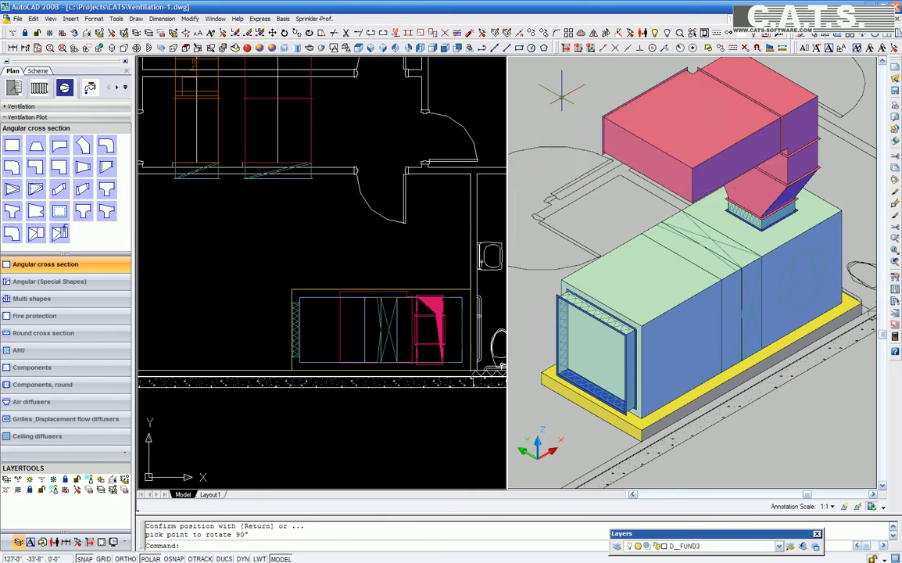
# - Move the pink duct box to the left of the unit using object snaps
pyautogui.click(274, 37)
pyautogui.click(656, 109)
pyautogui.press('Return')
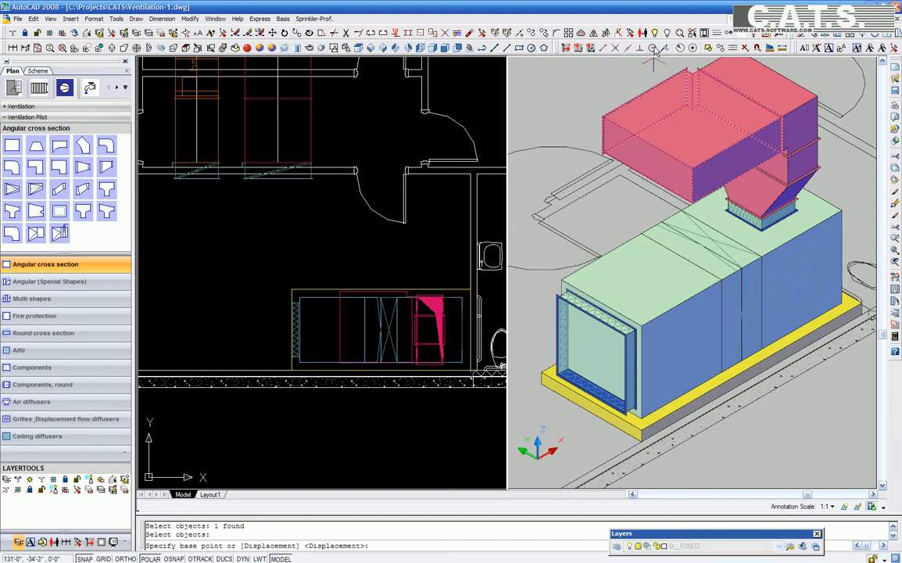
pyautogui.click(655, 50)
pyautogui.click(649, 82)
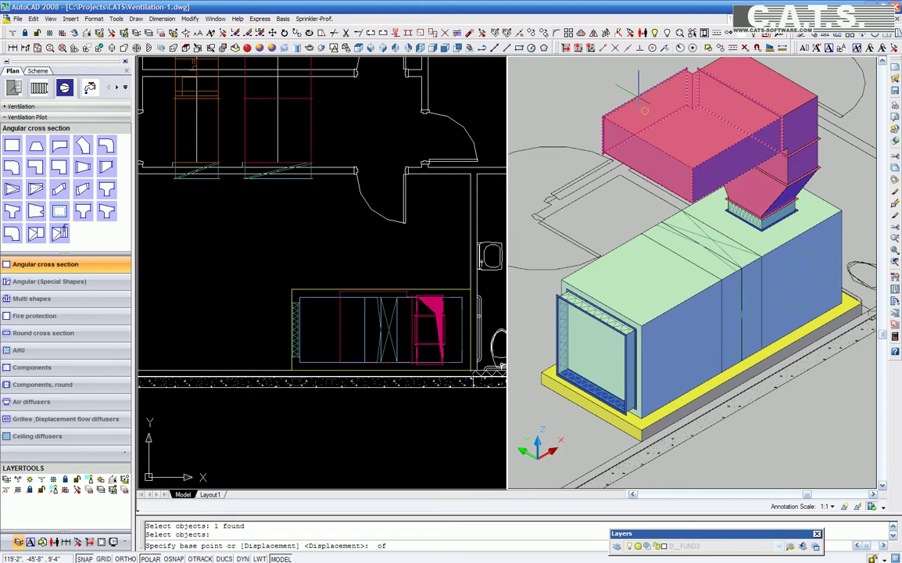
pyautogui.click(566, 48)
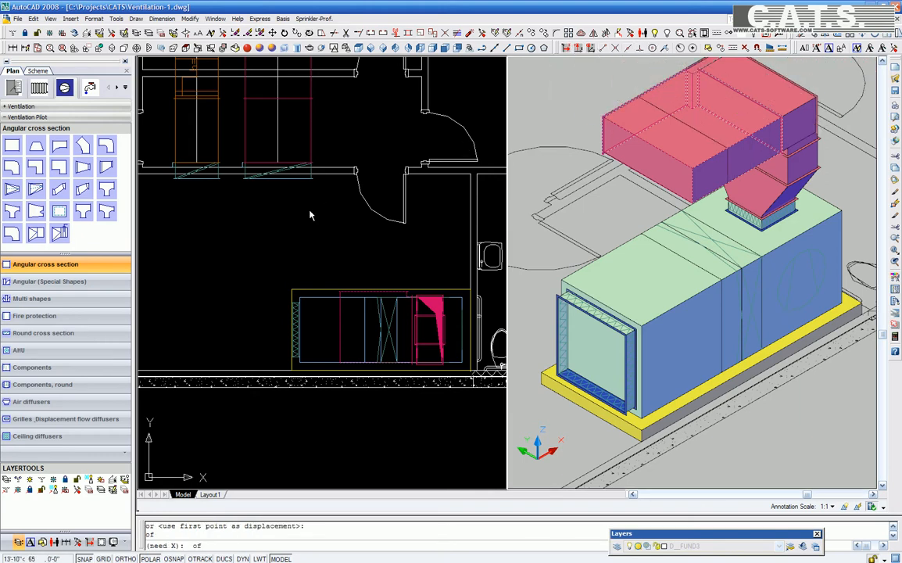
pyautogui.click(279, 178)
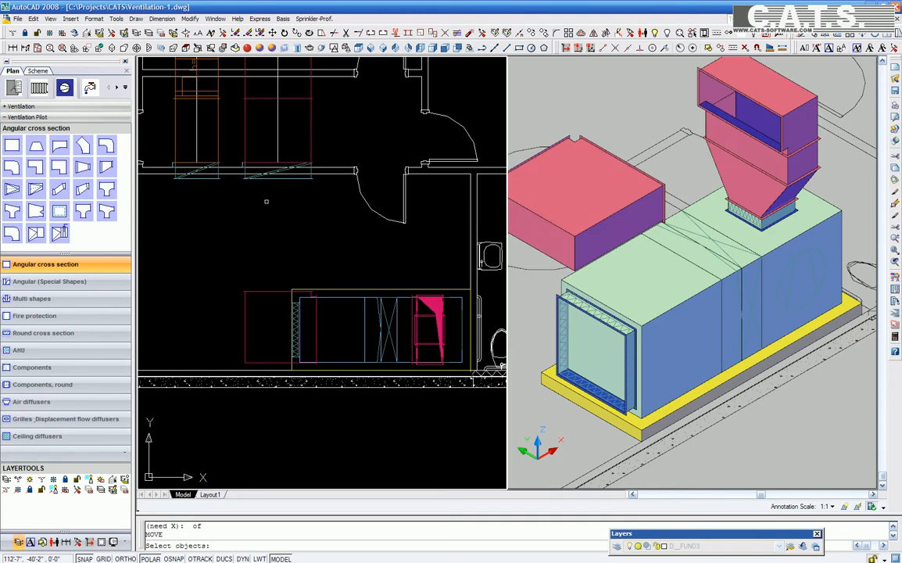
# - Fit a straight duct section joining the moved box to the elbow above the unit
pyautogui.click(13, 149)
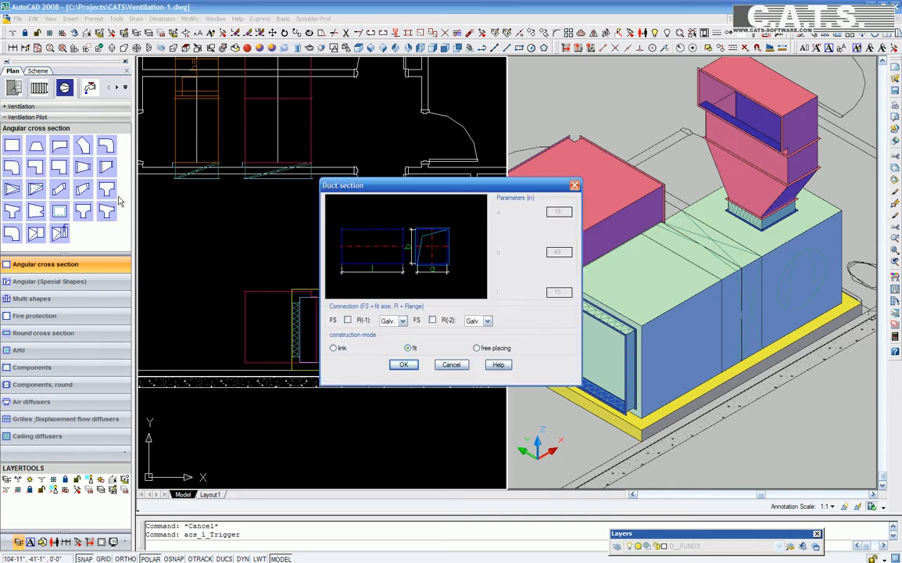
pyautogui.click(403, 364)
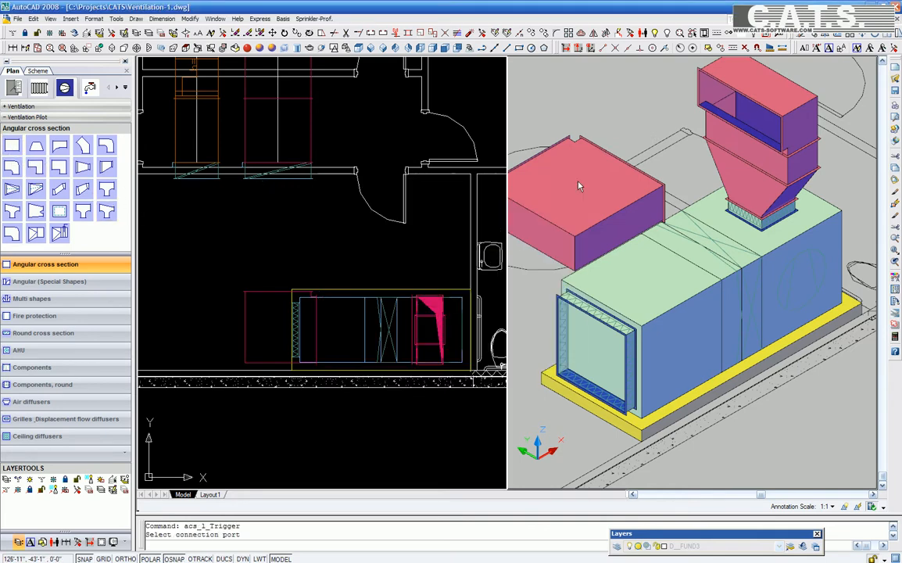
pyautogui.click(598, 145)
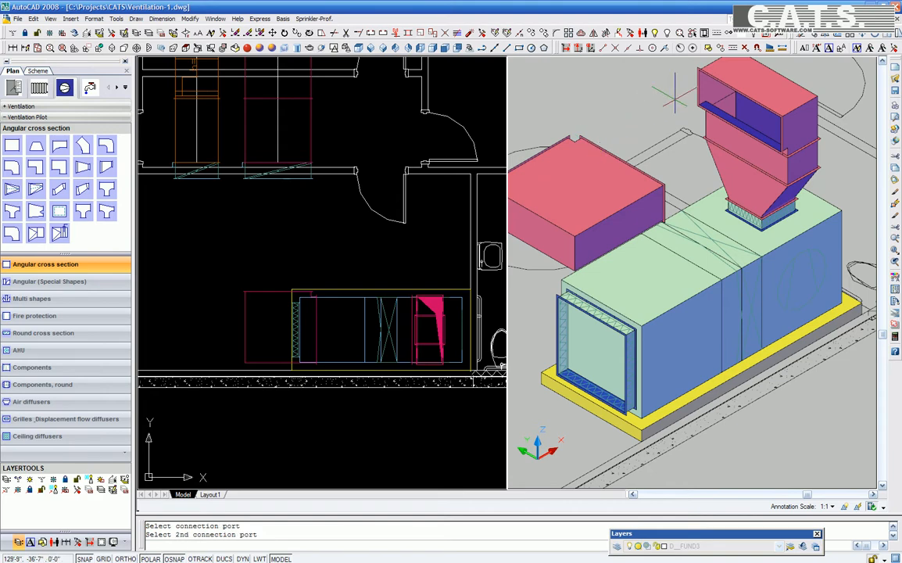
pyautogui.click(698, 86)
pyautogui.scroll(-2, 634, 191)
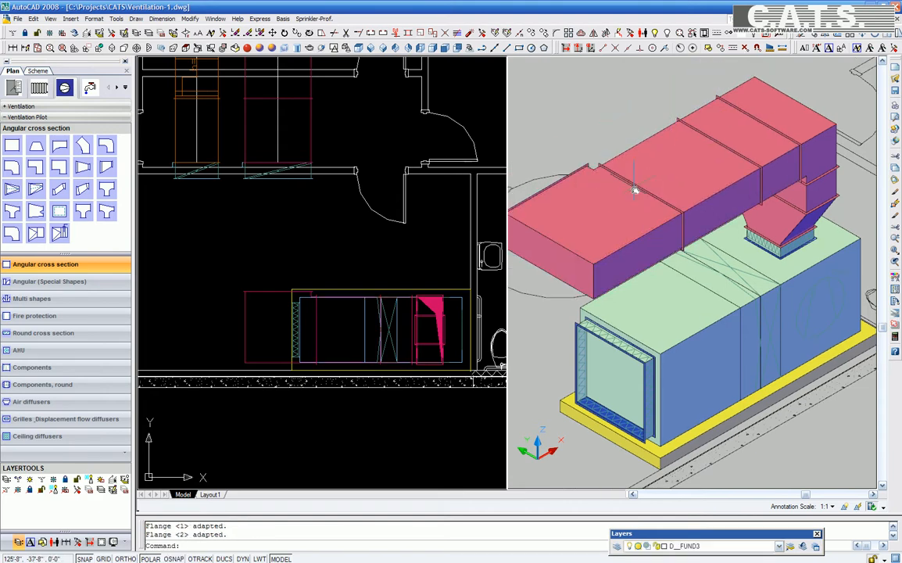
pyautogui.scroll(-2, 665, 211)
pyautogui.scroll(-1, 685, 221)
pyautogui.moveTo(657, 234); pyautogui.dragTo(690, 267, button='middle')
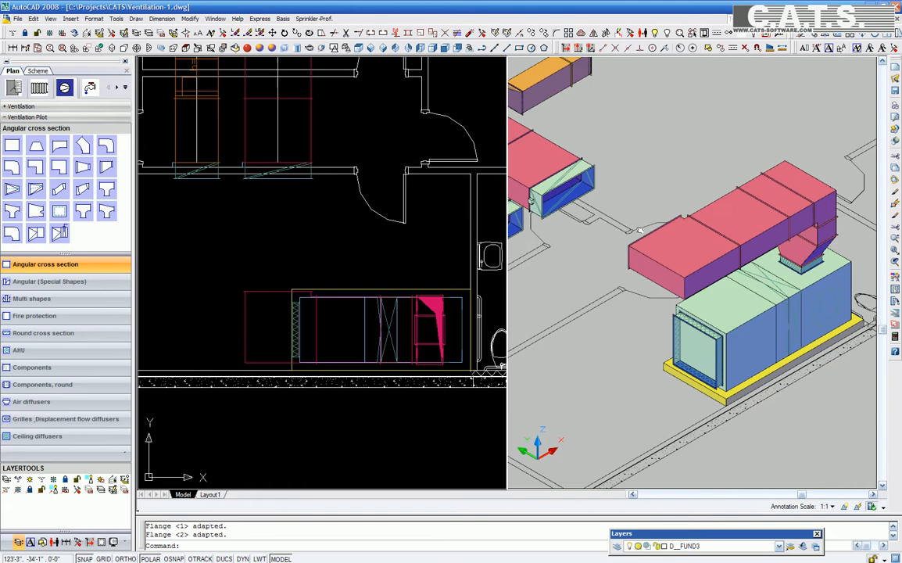
# - Fit another duct section continuing the supply duct left into the existing run
pyautogui.click(13, 147)
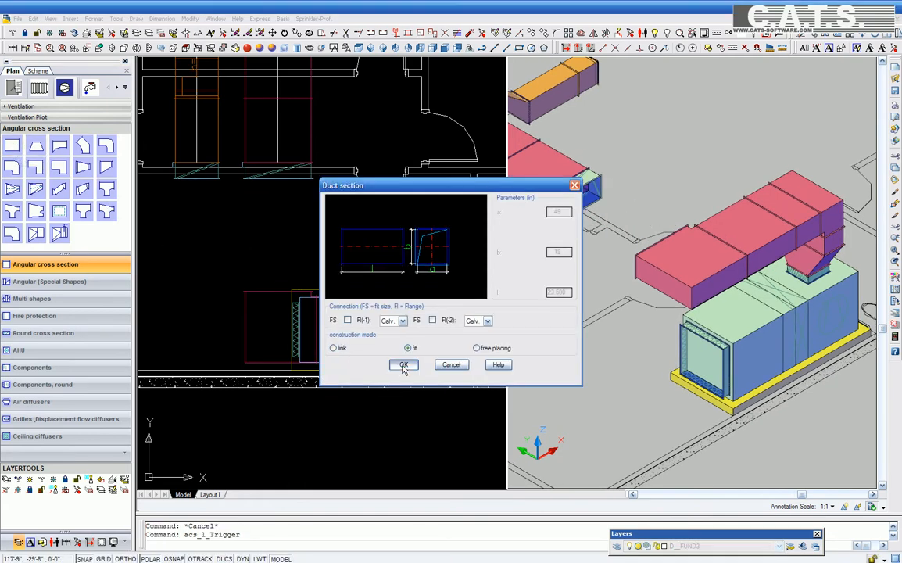
pyautogui.click(403, 365)
pyautogui.click(538, 211)
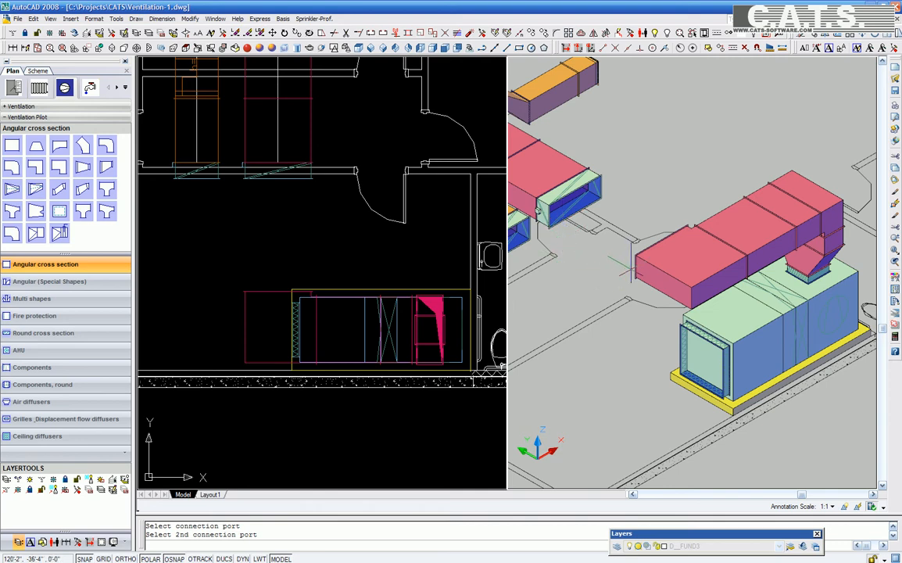
pyautogui.moveTo(622, 373)
pyautogui.mouseDown(button='middle')
pyautogui.moveTo(649, 348)
pyautogui.moveTo(649, 374)
pyautogui.mouseUp(button='middle')
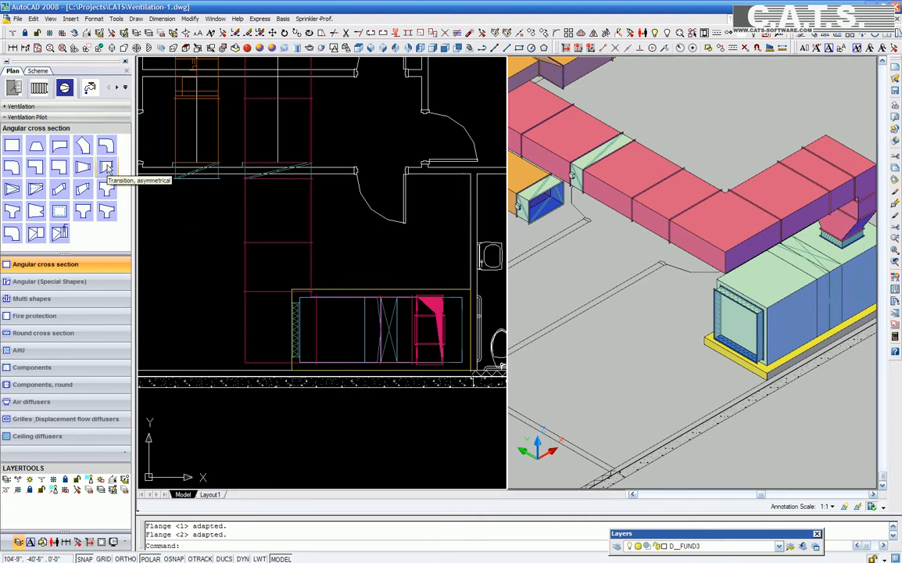
# - Fit an asymmetrical transition on layer V__3D_RETURN50 to the unit's front port, rotated two quarter turns
pyautogui.click(107, 169)
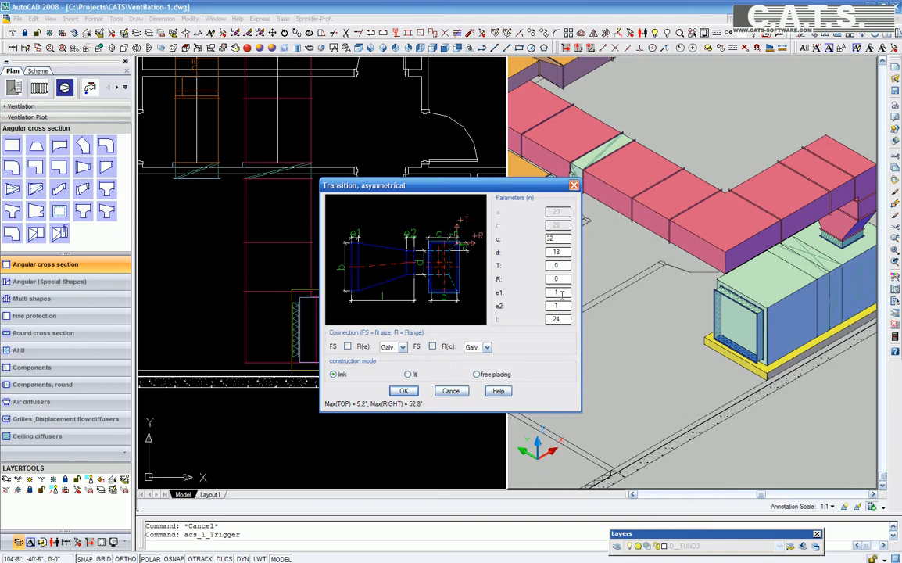
pyautogui.click(404, 391)
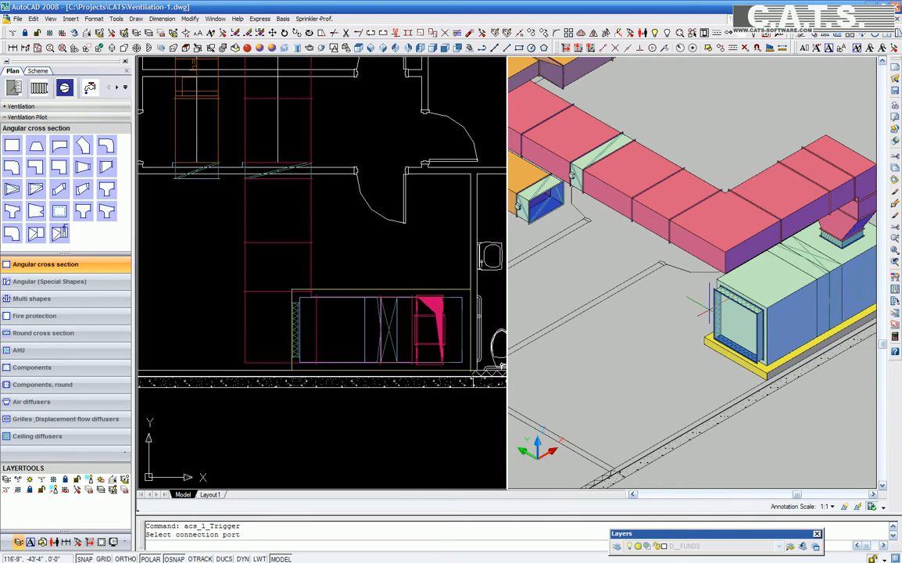
pyautogui.click(649, 322)
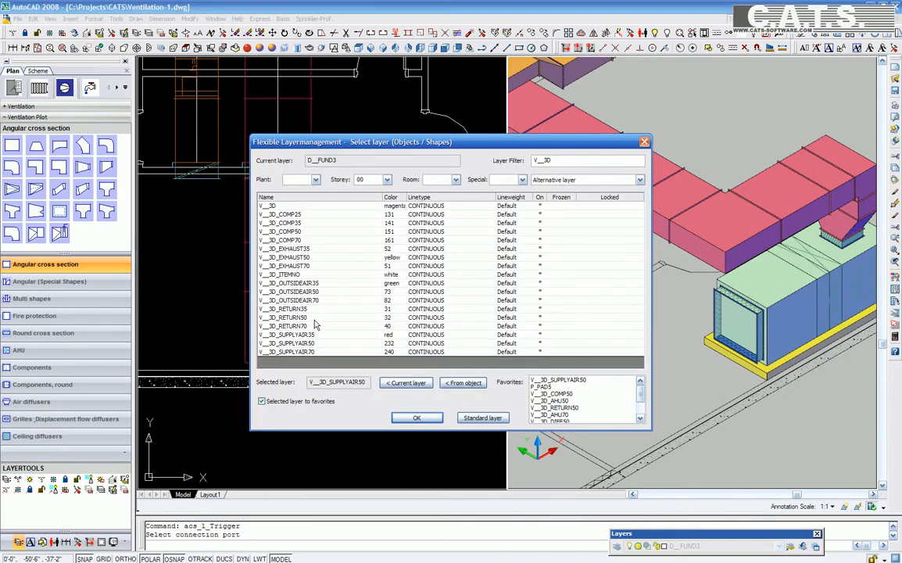
pyautogui.doubleClick(285, 317)
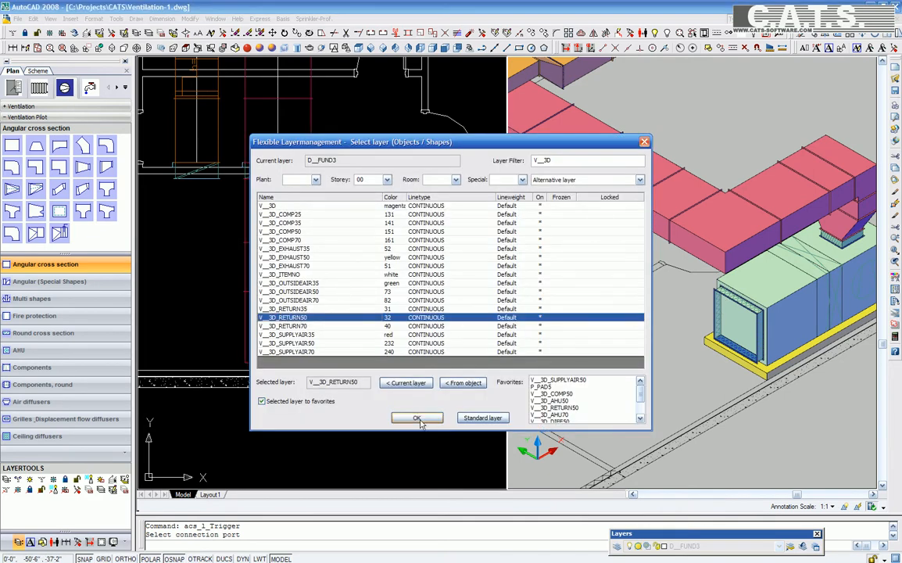
pyautogui.click(563, 367)
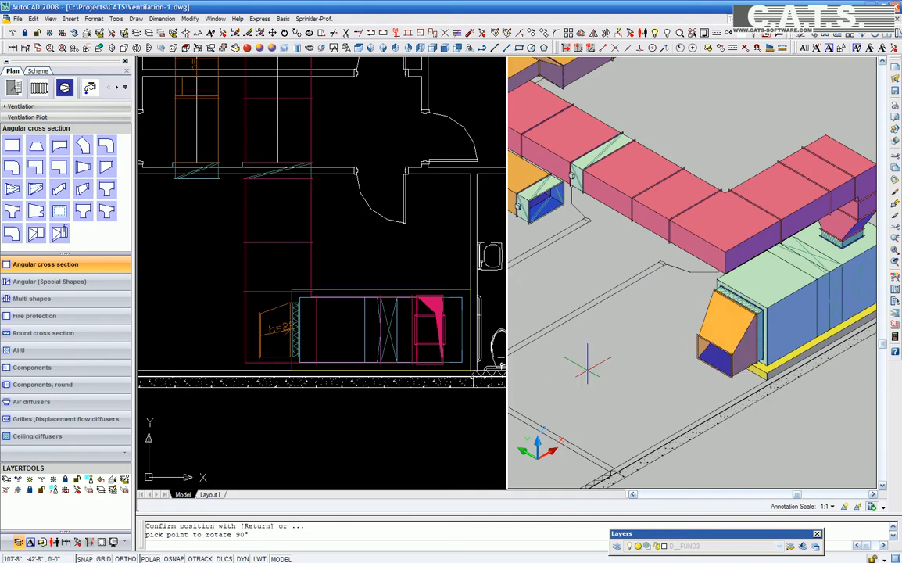
pyautogui.click(588, 366)
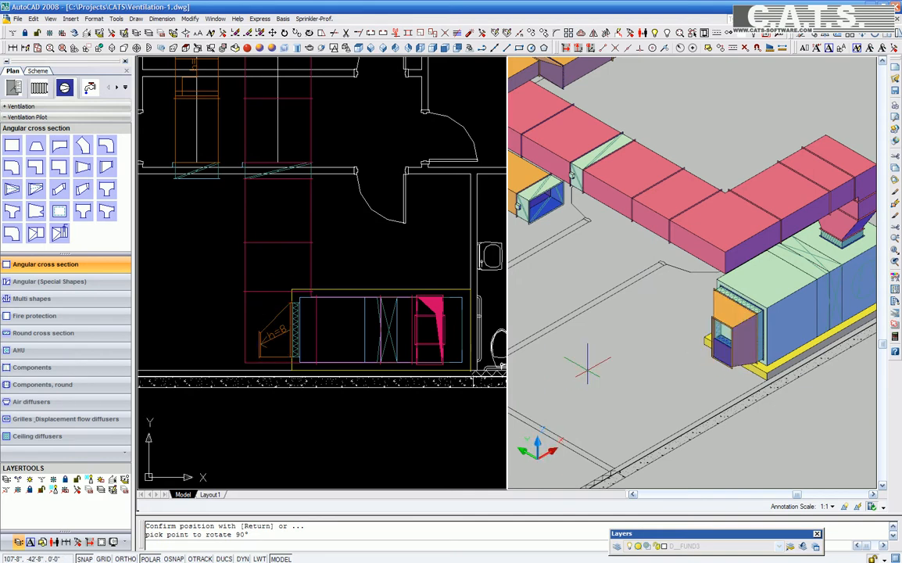
pyautogui.press('Return')
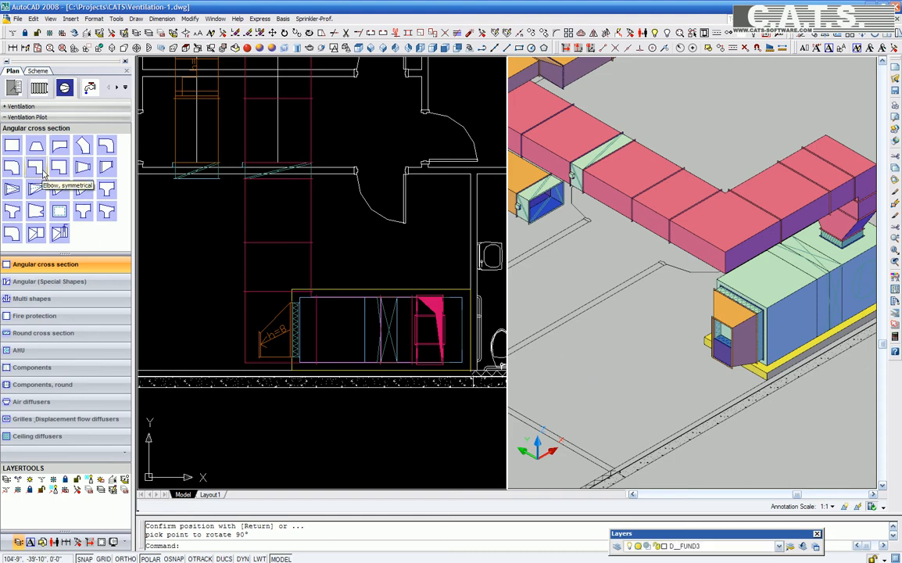
# - Attach a symmetrical elbow in link mode to the orange return transition
pyautogui.click(37, 167)
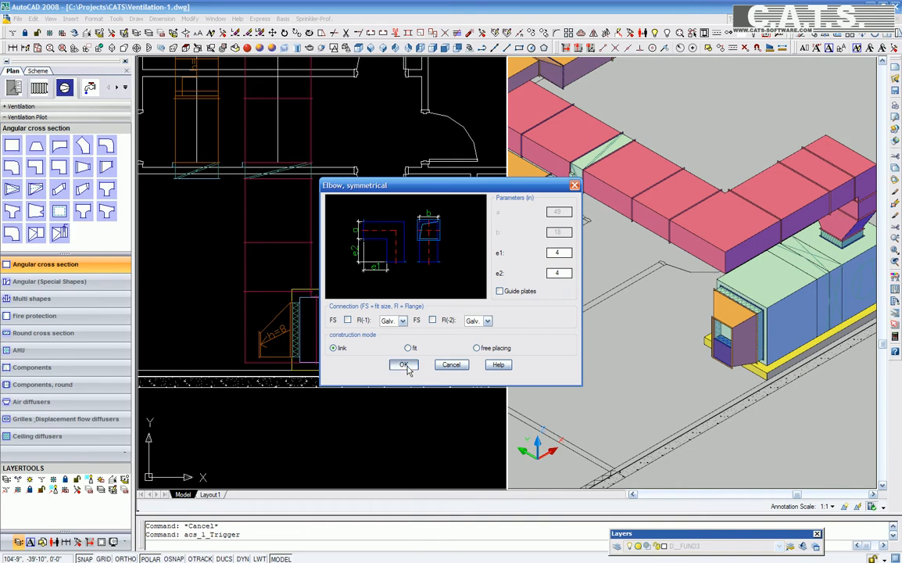
pyautogui.click(405, 365)
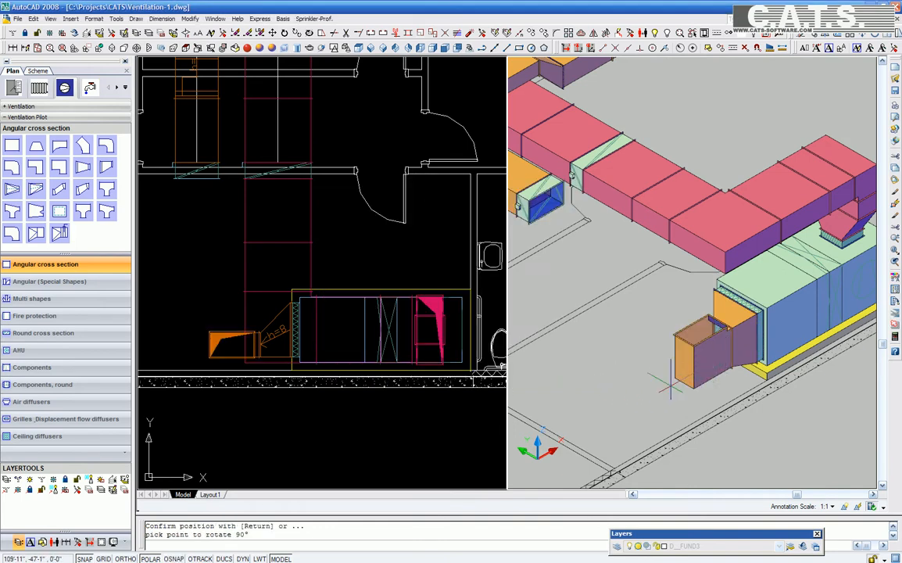
pyautogui.press('Return')
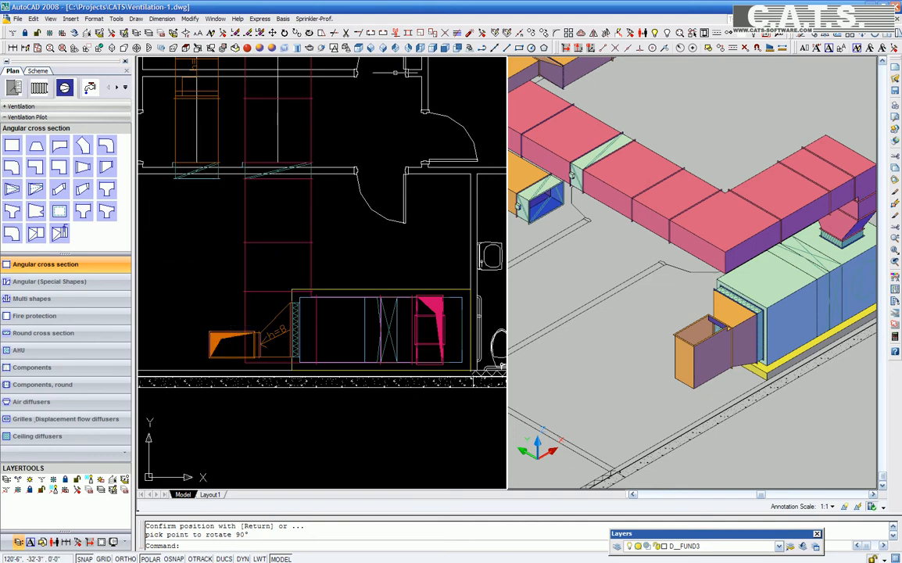
# - Move the orange elbow outward from the unit using a snapped base point and an X point filter
pyautogui.click(276, 33)
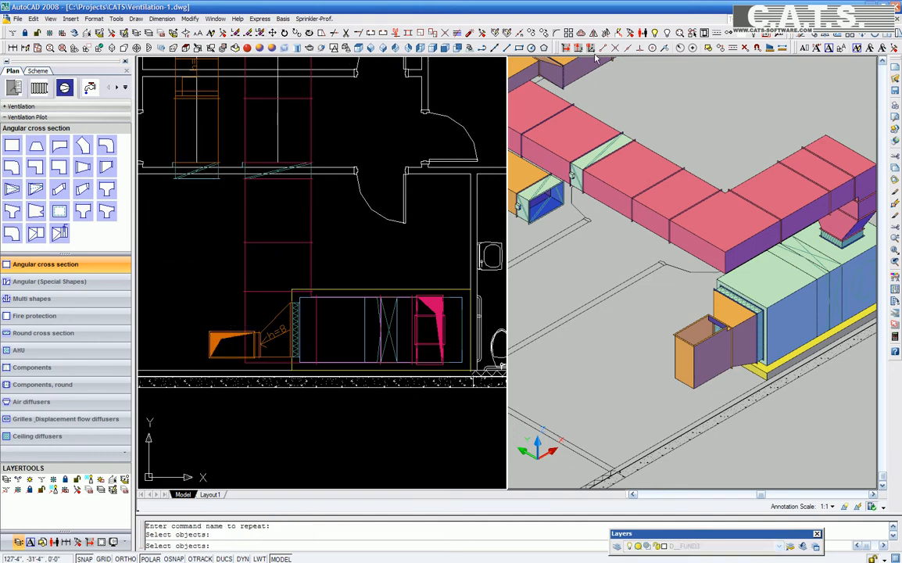
pyautogui.click(700, 351)
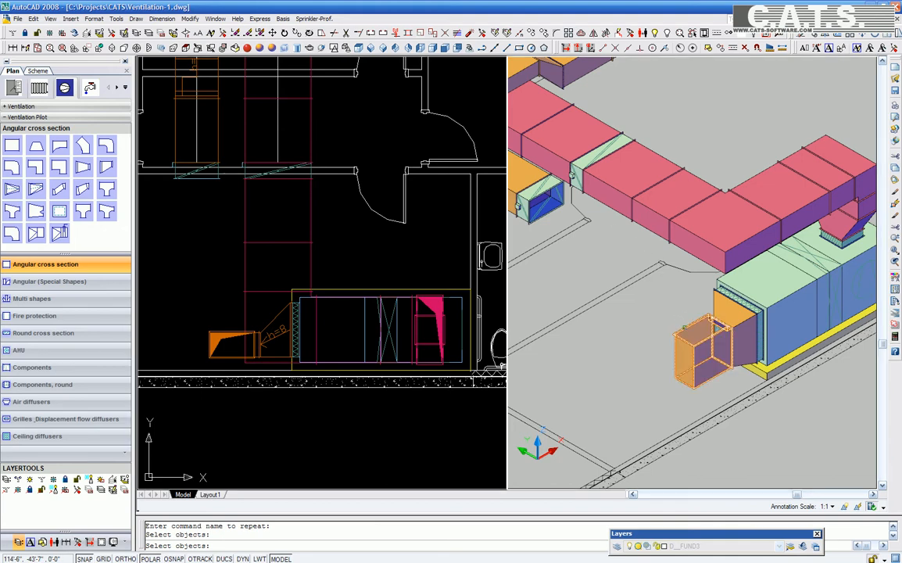
pyautogui.press('Return')
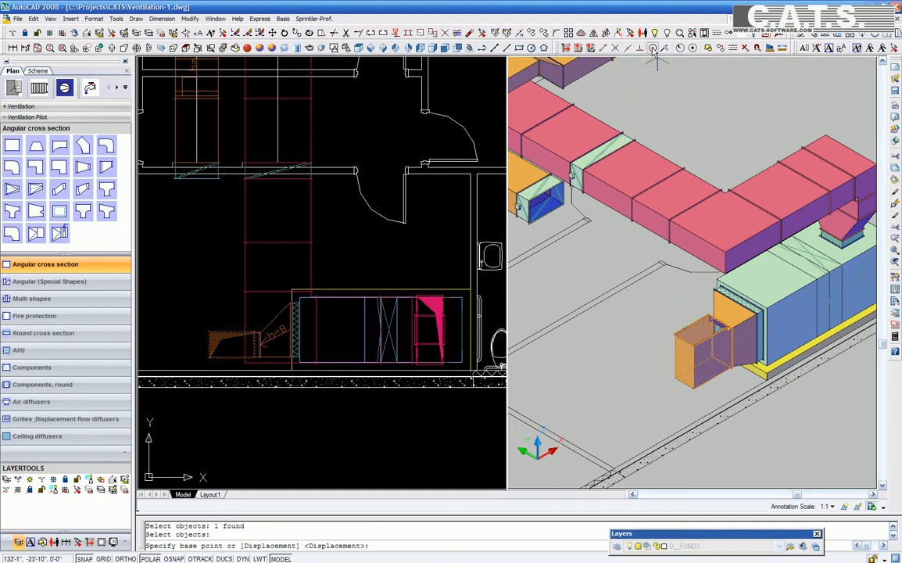
pyautogui.click(653, 49)
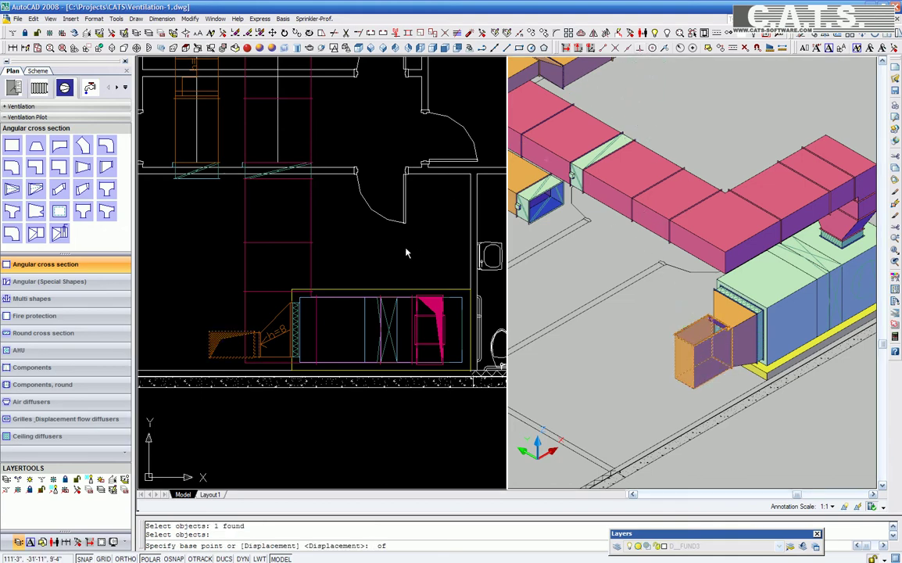
pyautogui.click(232, 345)
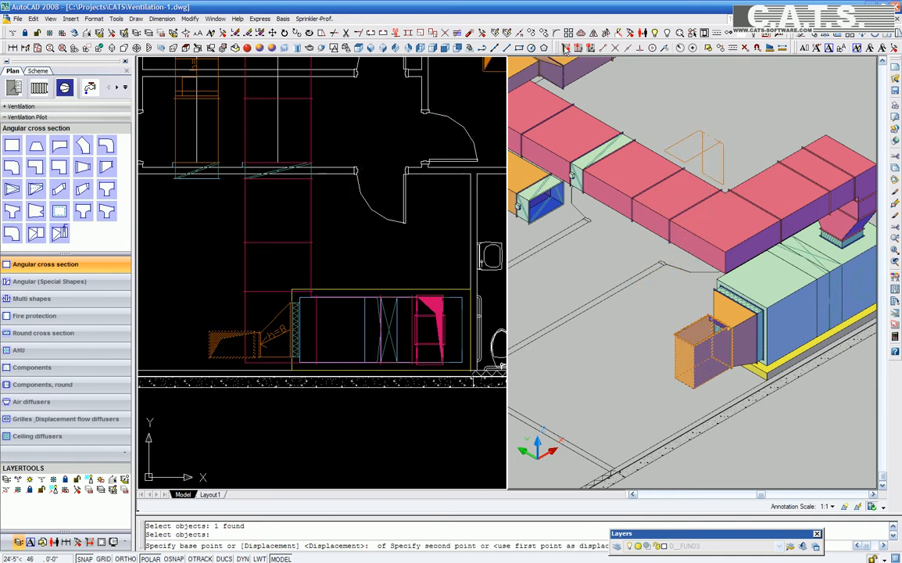
pyautogui.click(637, 49)
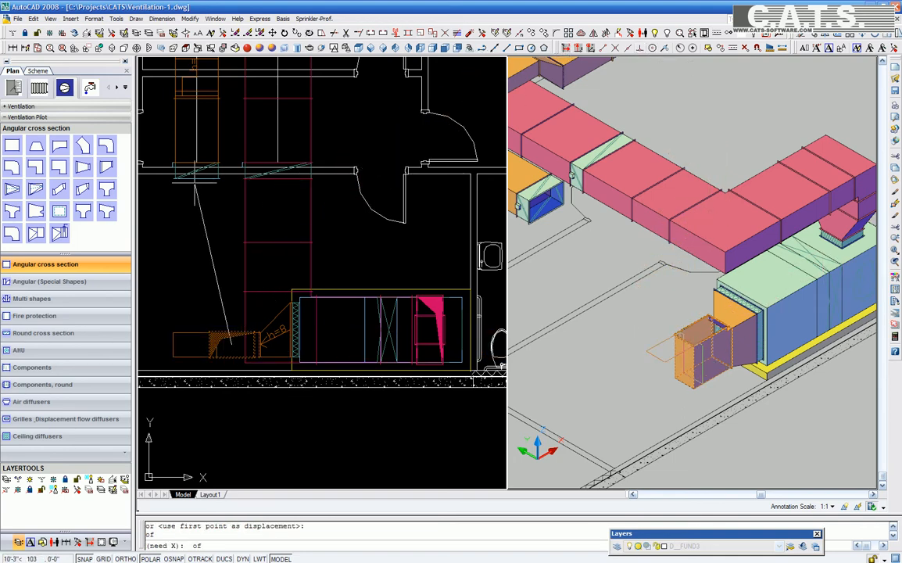
pyautogui.click(203, 233)
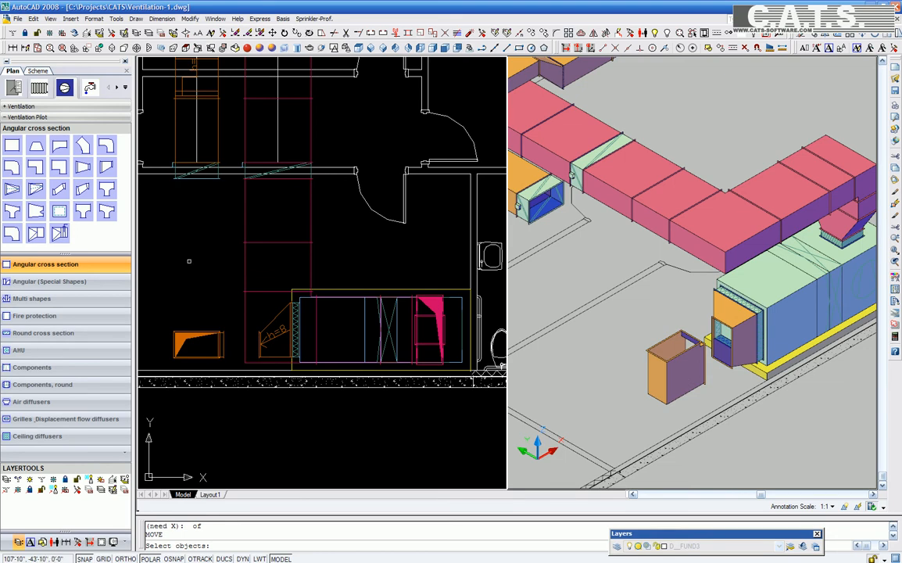
# - Bridge the gap between the orange elbow and transition with a straight duct section
pyautogui.click(12, 147)
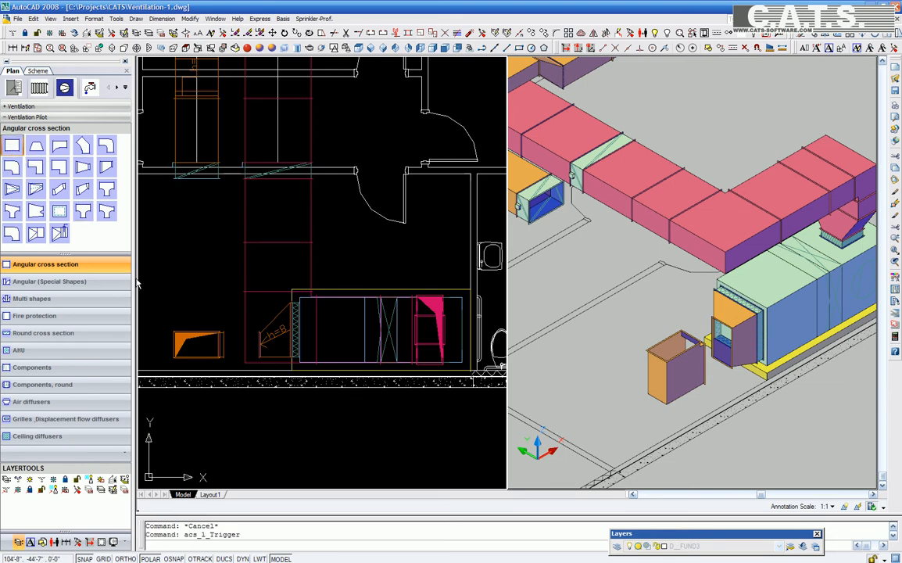
pyautogui.click(405, 367)
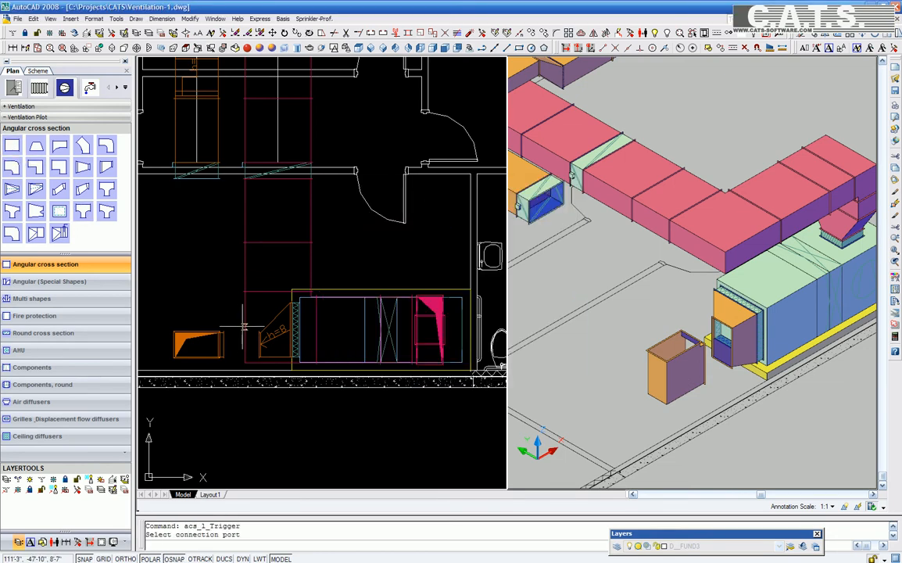
pyautogui.click(200, 344)
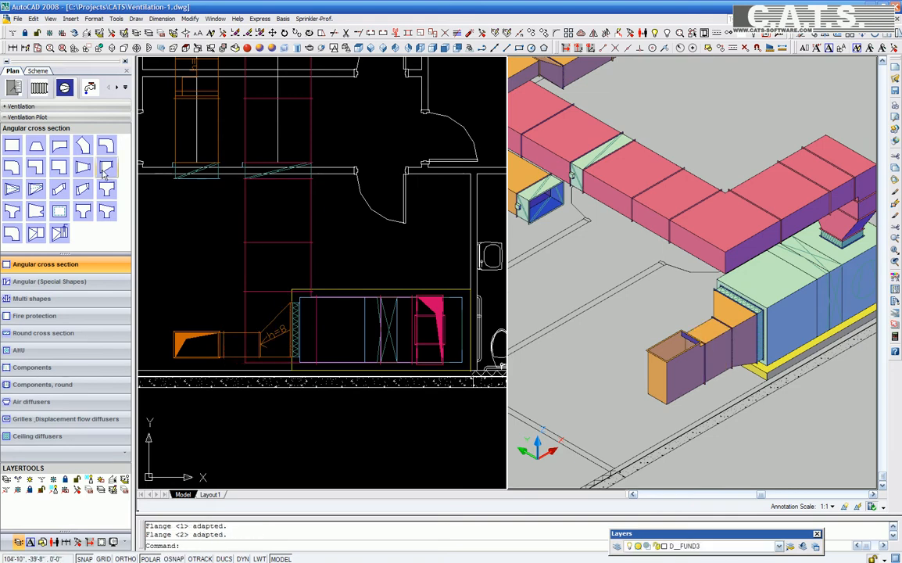
pyautogui.click(36, 166)
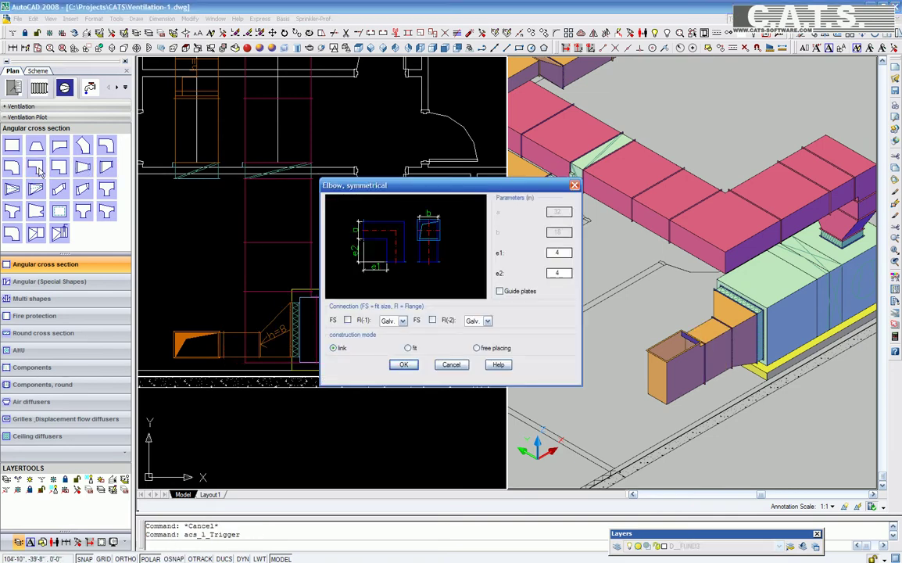
# - Place a symmetrical elbow on the orange duct end, rotated 90° to point upward
pyautogui.click(404, 365)
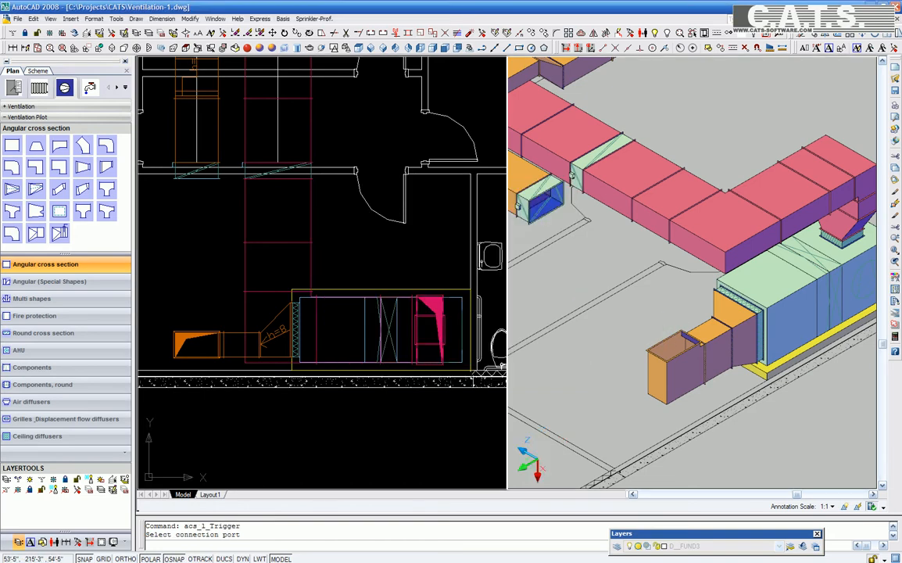
pyautogui.click(672, 367)
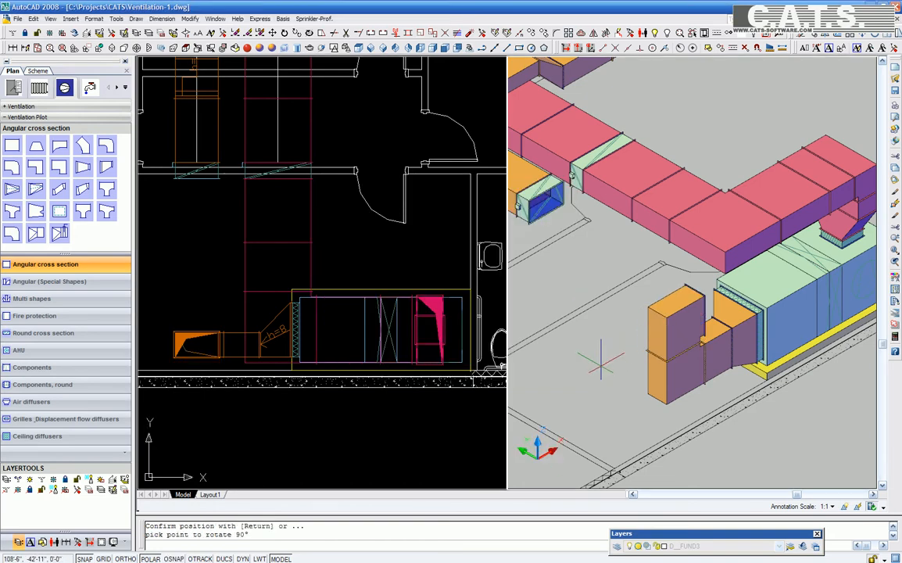
pyautogui.click(602, 360)
pyautogui.press('Return')
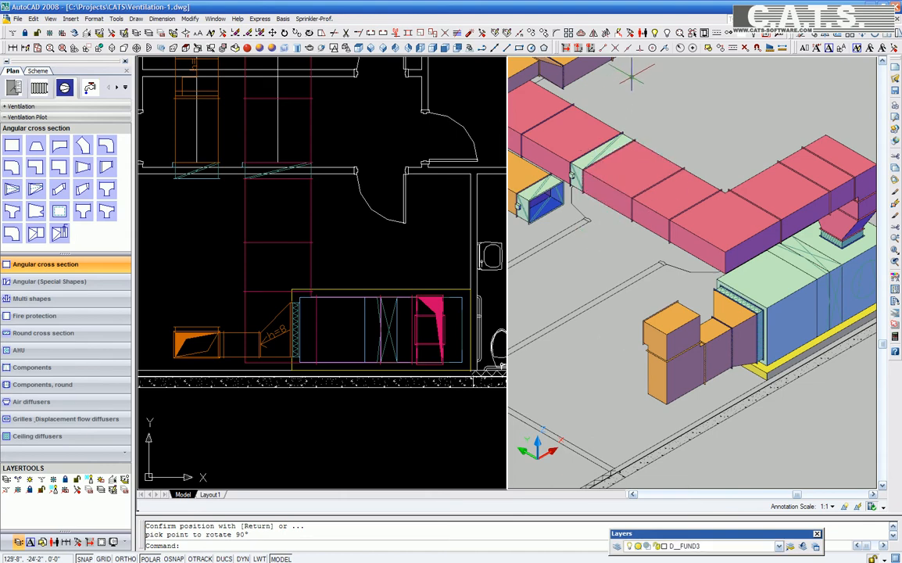
# - Raise the orange elbow above the lower duct with MOVE and a .Z point filter
pyautogui.click(271, 33)
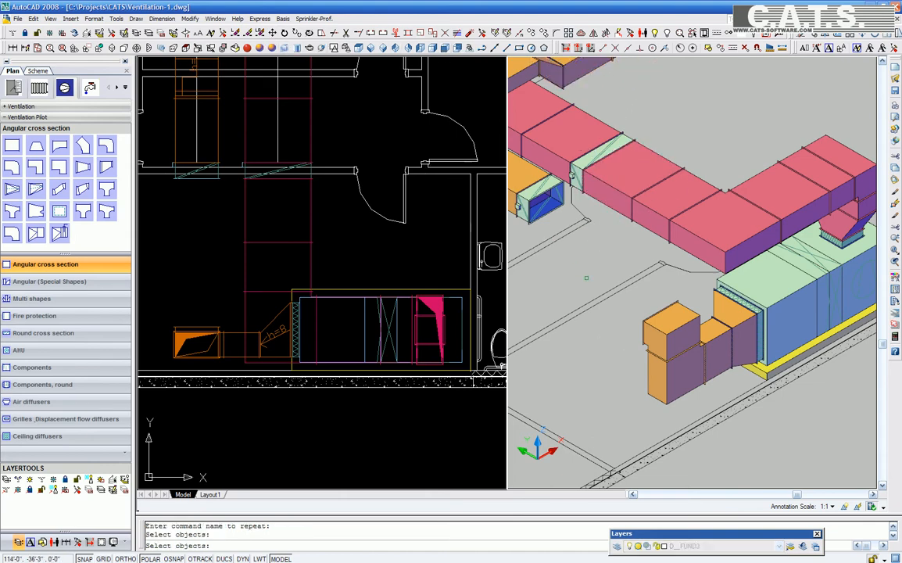
pyautogui.click(664, 329)
pyautogui.press('Return')
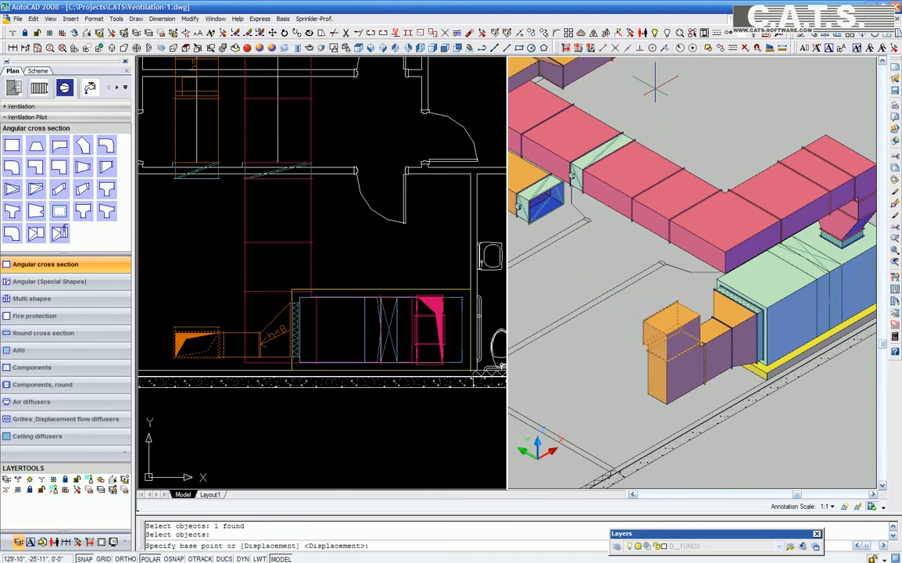
pyautogui.click(655, 313)
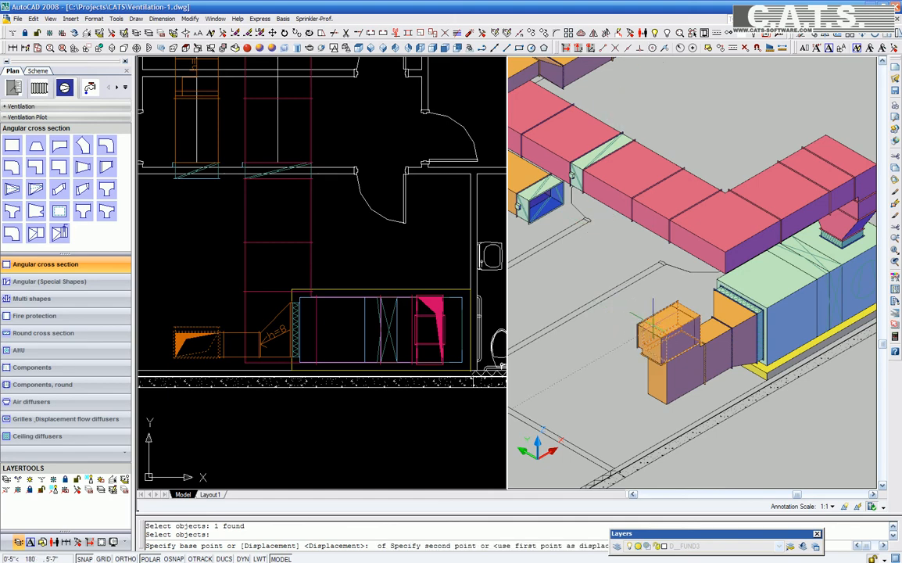
pyautogui.click(592, 49)
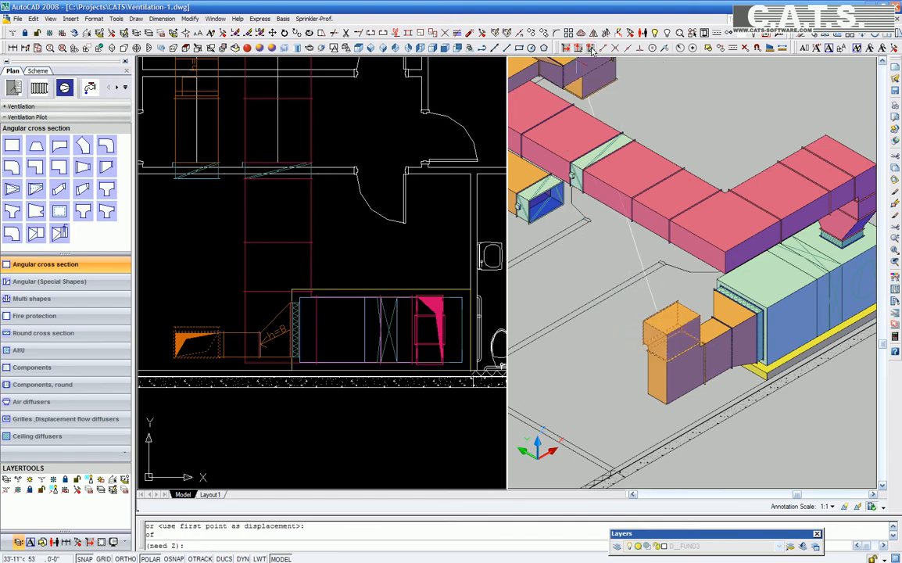
pyautogui.write('of')
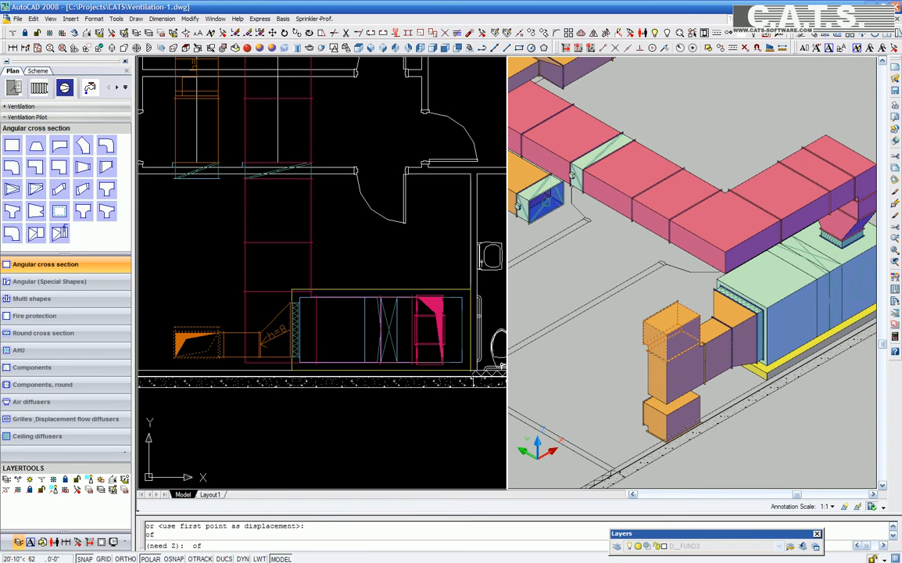
pyautogui.press('Return')
pyautogui.press('Return')
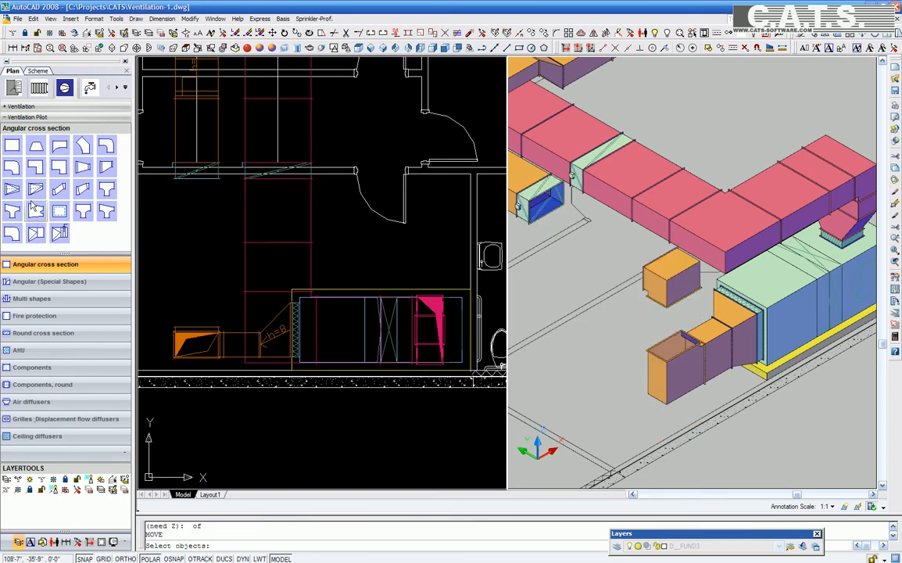
pyautogui.click(35, 189)
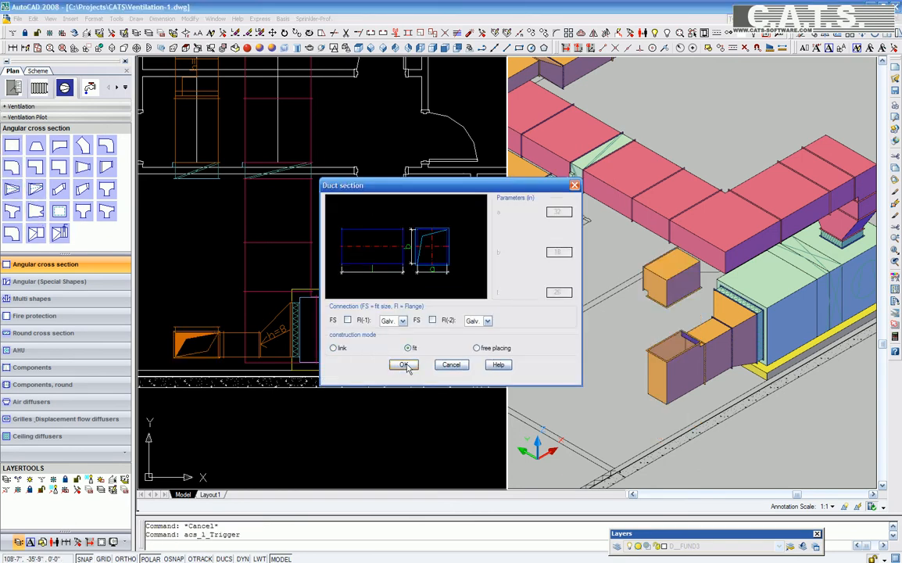
# - Add a vertical duct section from the lower orange duct up to the raised elbow
pyautogui.click(405, 366)
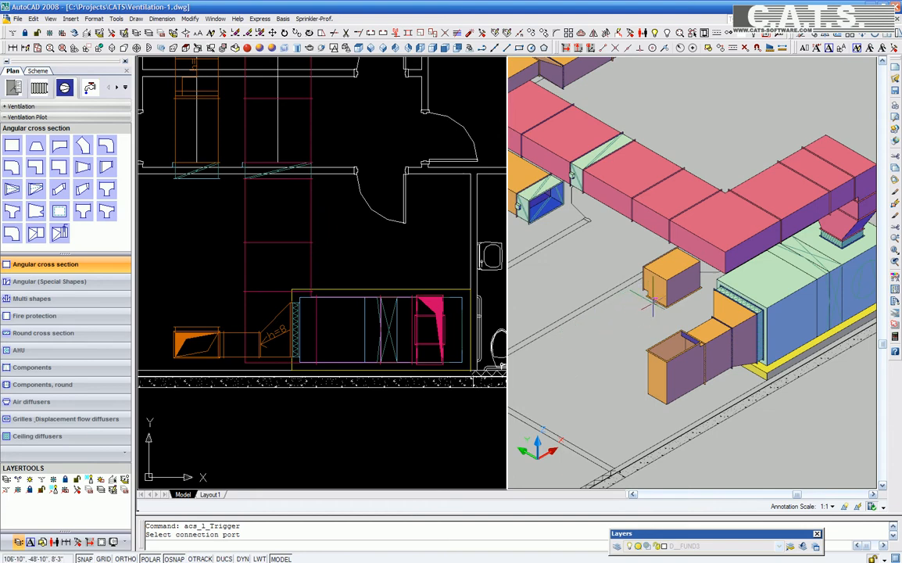
pyautogui.click(594, 301)
pyautogui.click(557, 288)
# - Repeat the duct section to run horizontally from the elbow to the blue duct
pyautogui.rightClick(622, 327)
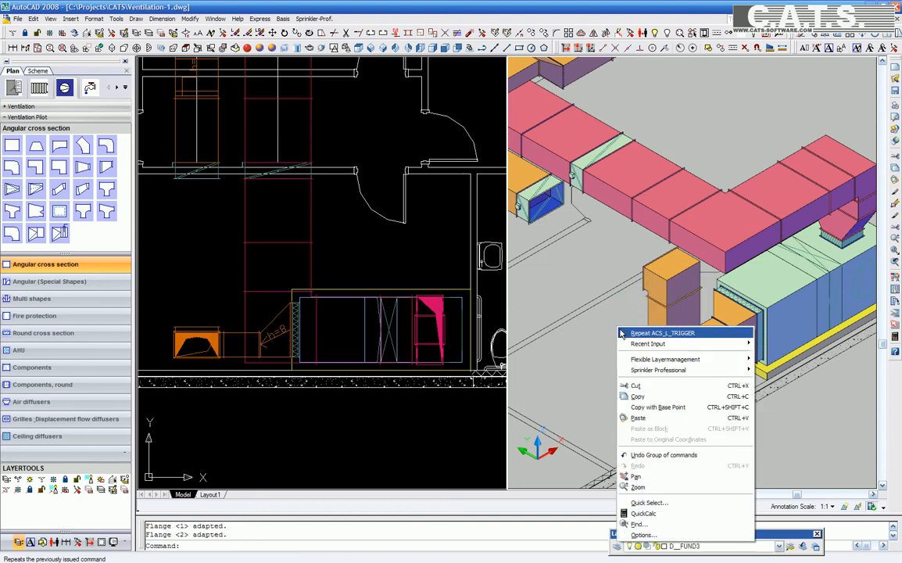
pyautogui.click(641, 334)
pyautogui.click(404, 365)
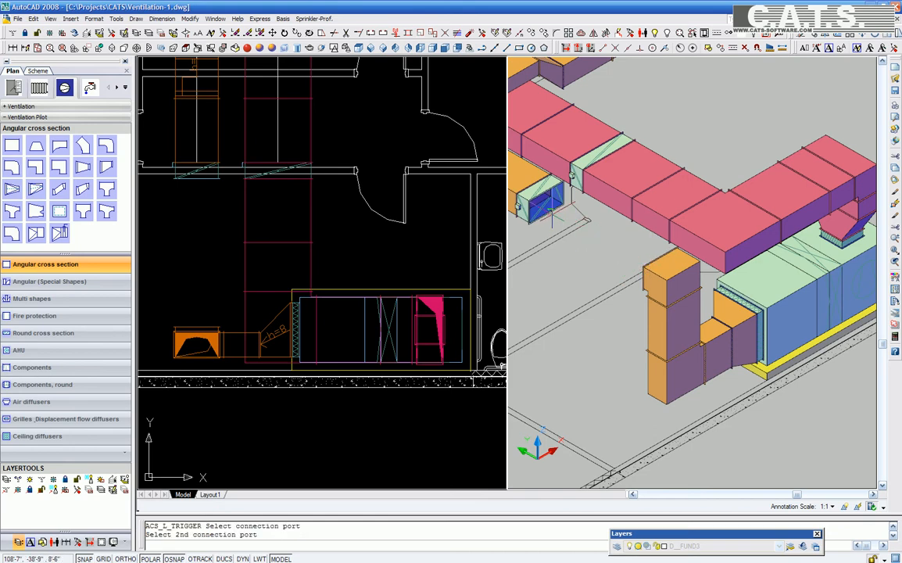
pyautogui.click(569, 230)
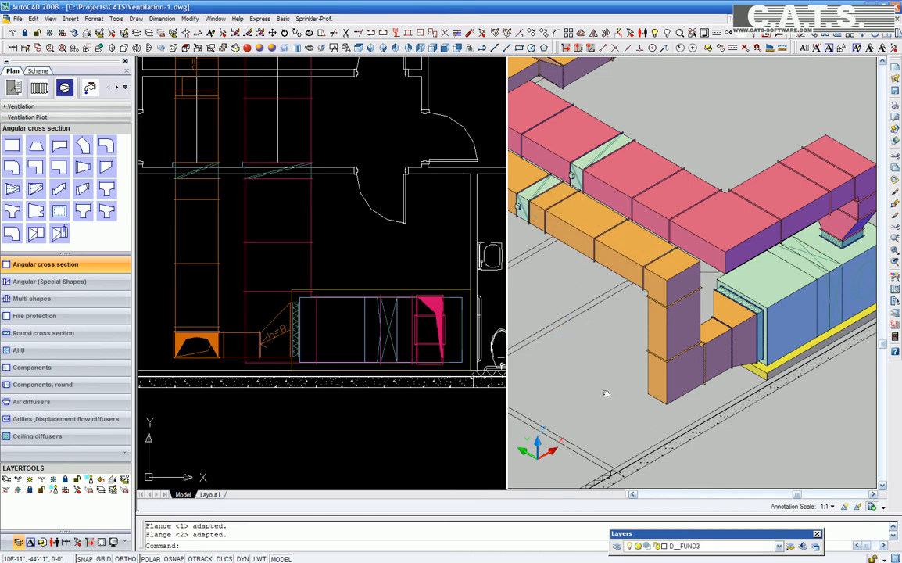
# - Pan and 3D-orbit the model to view the ductwork from the far side
pyautogui.moveTo(606, 393); pyautogui.dragTo(579, 410, button='middle')
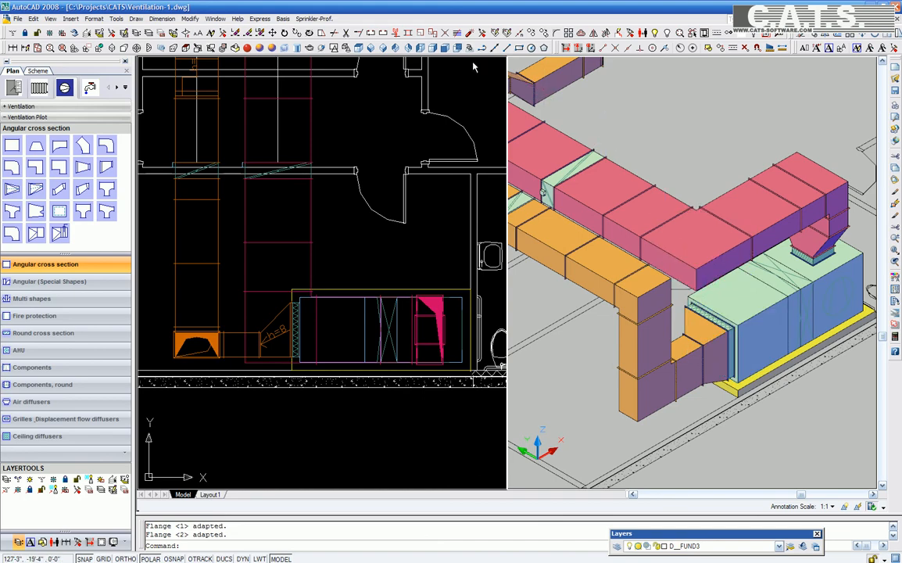
pyautogui.click(290, 48)
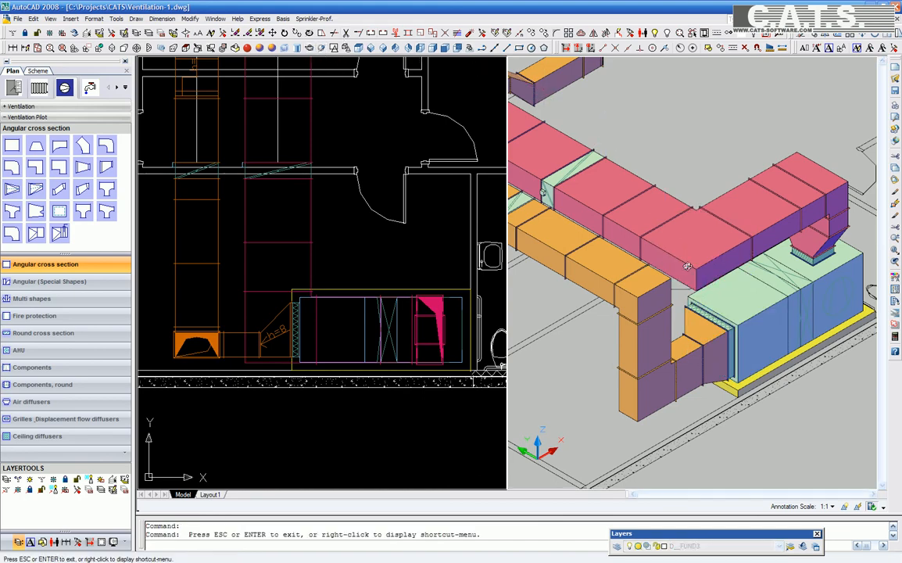
pyautogui.moveTo(621, 241)
pyautogui.mouseDown()
pyautogui.moveTo(691, 309)
pyautogui.moveTo(630, 317)
pyautogui.mouseUp()
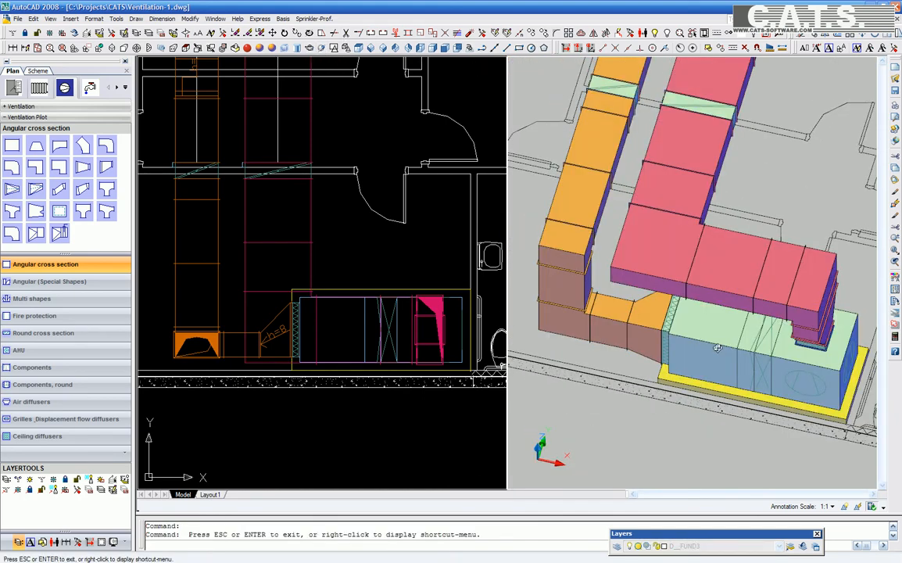
pyautogui.moveTo(717, 347)
pyautogui.mouseDown()
pyautogui.moveTo(665, 313)
pyautogui.moveTo(702, 309)
pyautogui.moveTo(696, 274)
pyautogui.moveTo(727, 256)
pyautogui.mouseUp()
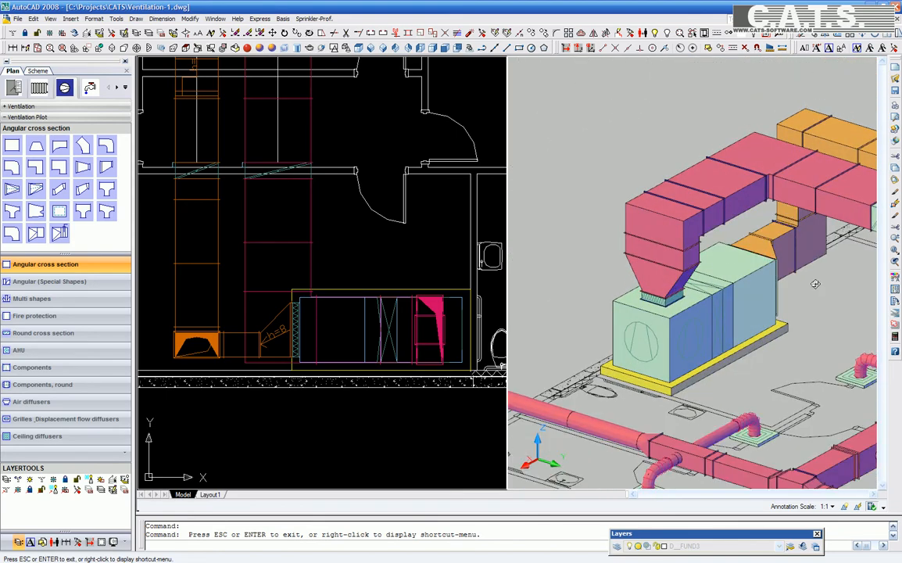